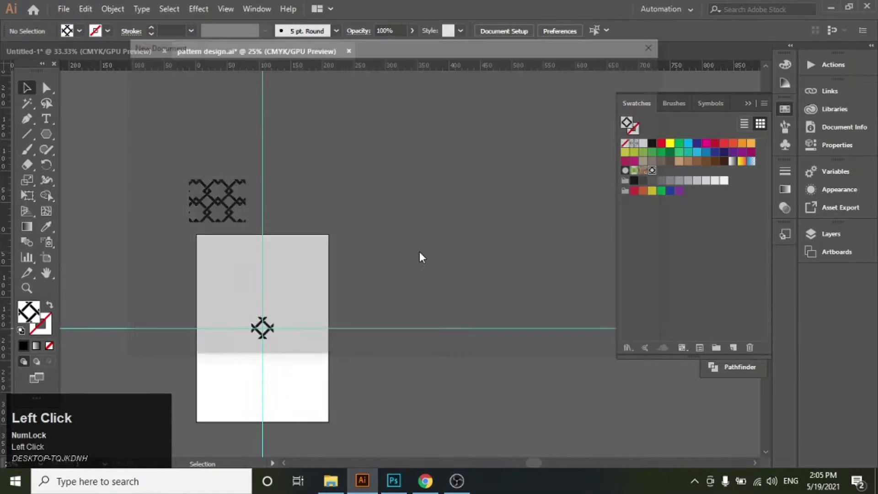
Step: Create a new A4 document, 210 x 297 mm portrait, with CMYK Color mode and High (300 ppi) raster effects
scroll(529, 221, down, 1)
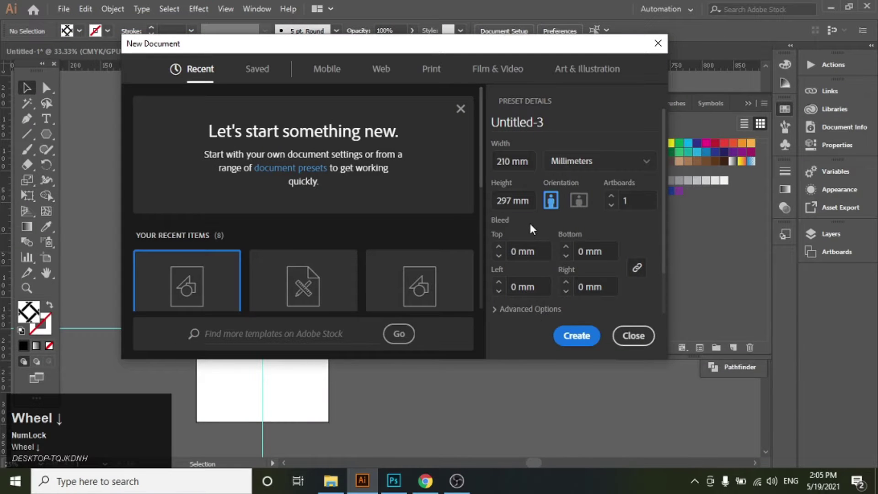
scroll(320, 261, down, 3)
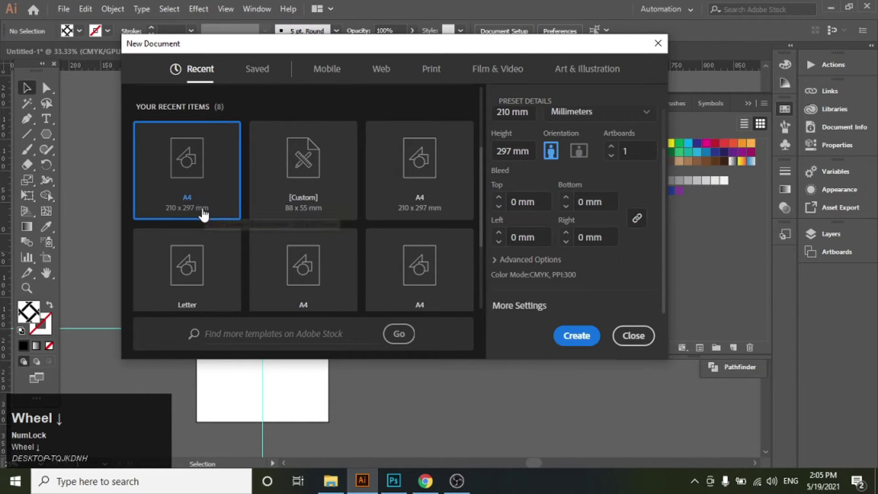
click(496, 261)
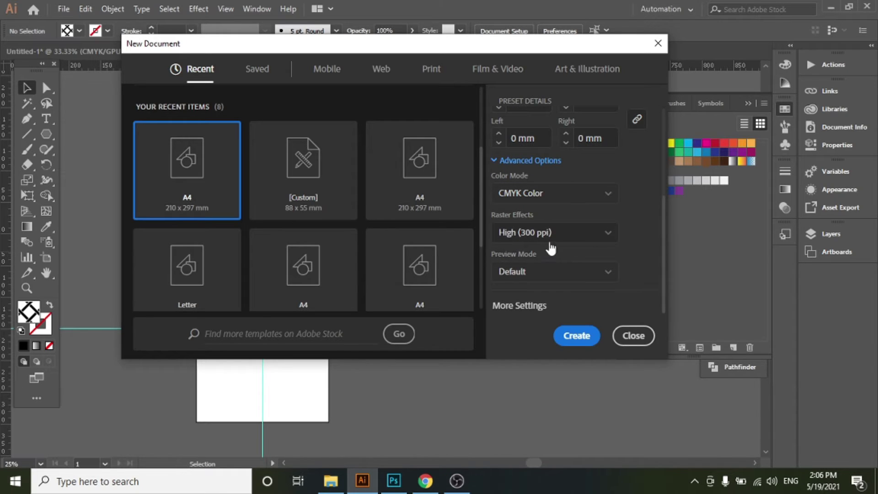
click(566, 337)
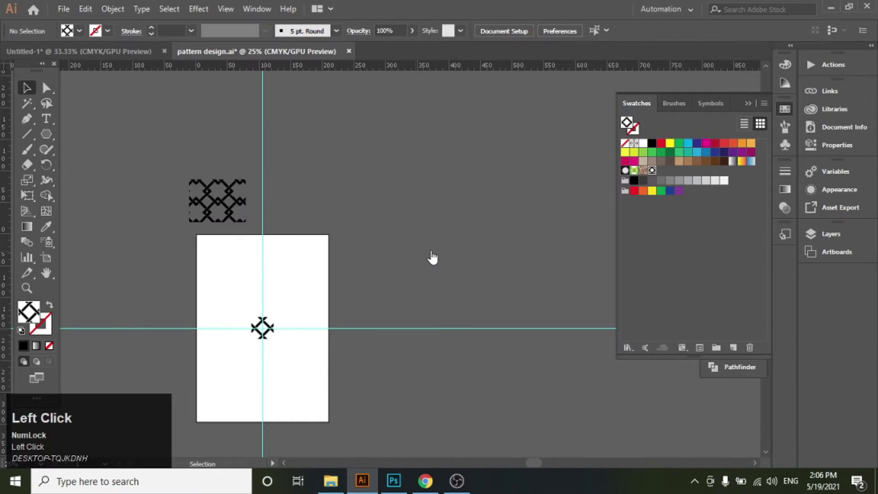
key(v)
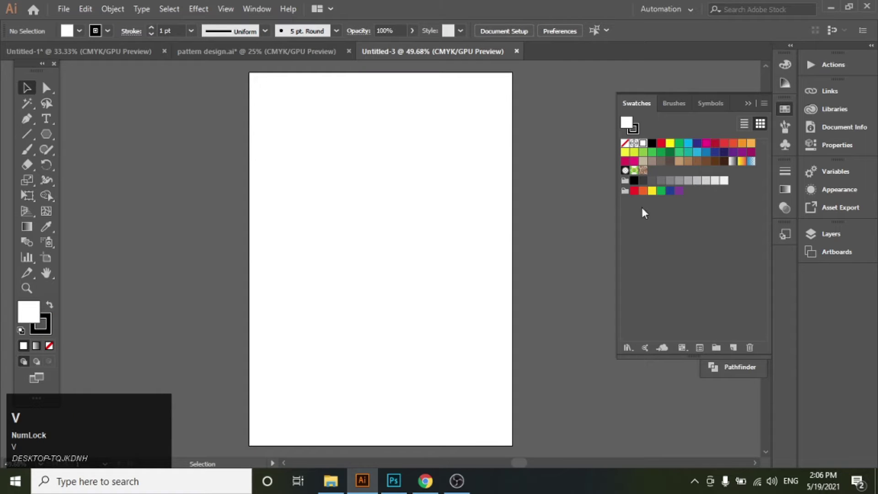
Step: Draw a hexagon in the upper half of the artboard with the Polygon tool and rotate it so a corner points straight up
drag(51, 135, 111, 183)
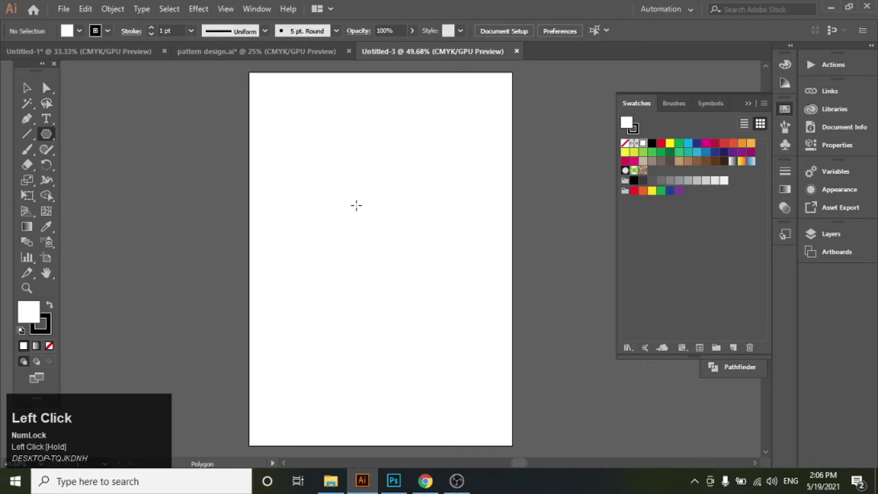
drag(353, 202, 424, 213)
key(v)
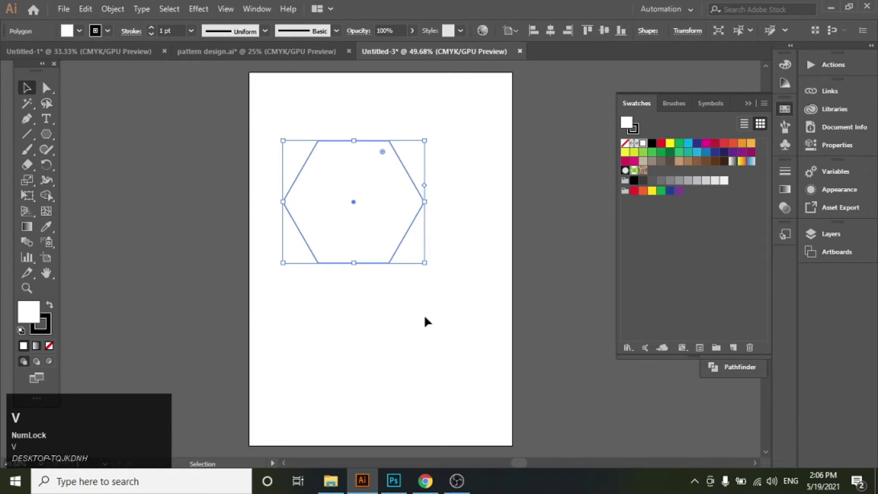
drag(429, 264, 384, 147)
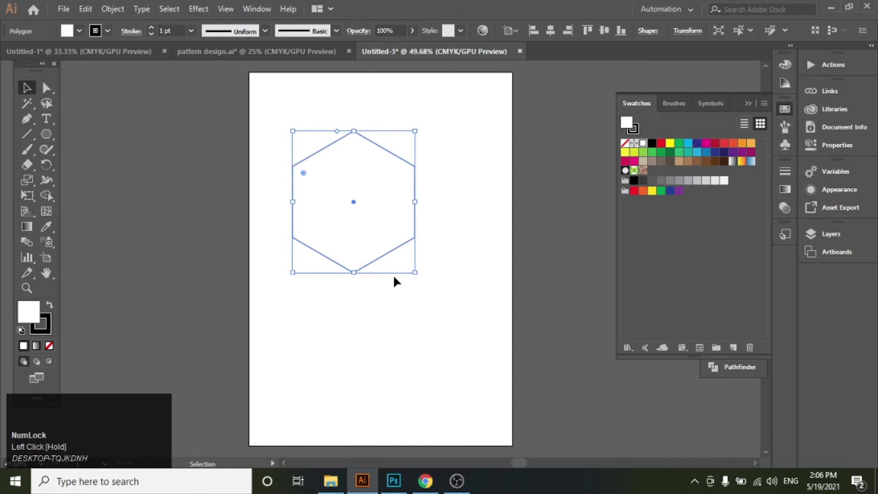
click(441, 232)
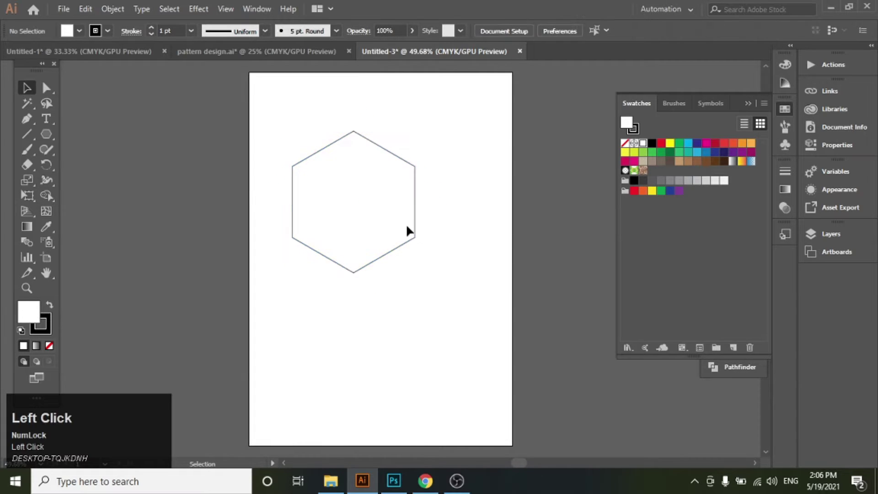
Step: Make a smaller copy of the hexagon with the Scale tool at 73.878% uniform scale
click(411, 237)
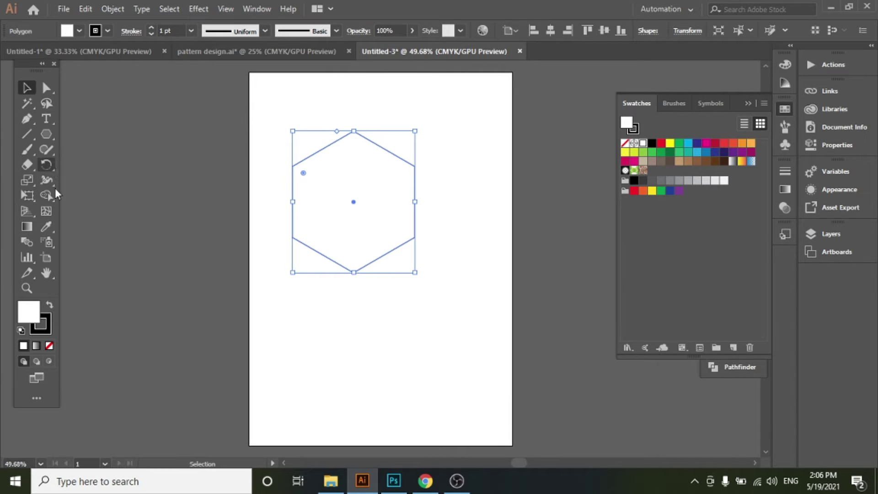
click(26, 179)
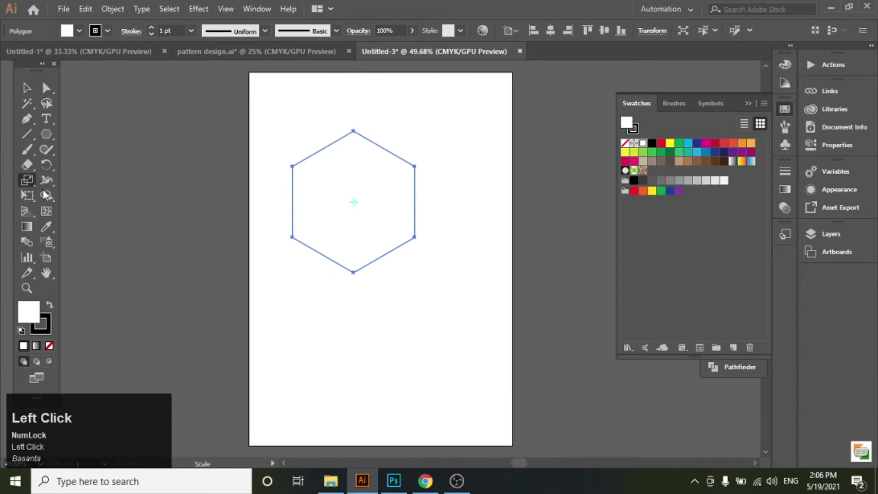
alt+click(414, 166)
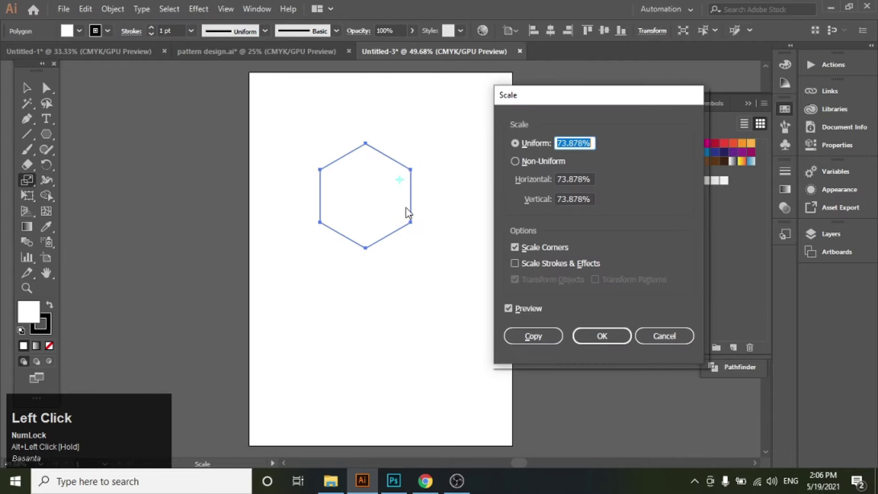
click(547, 336)
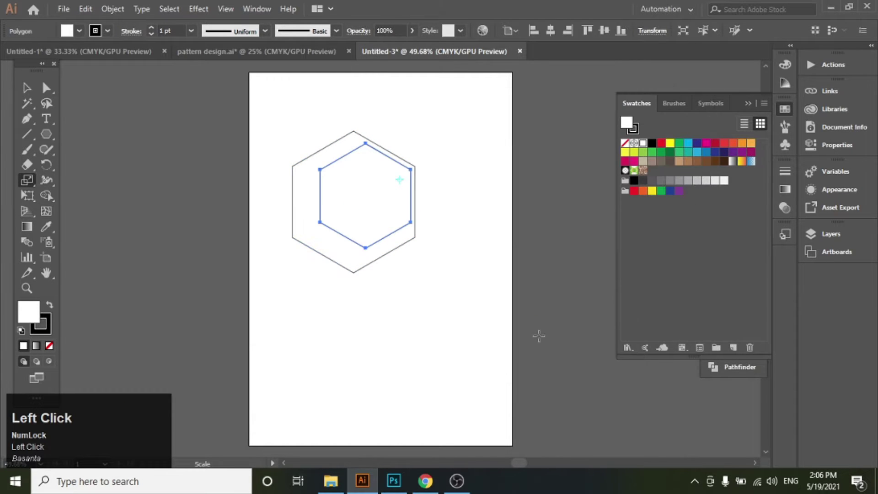
key(v)
click(480, 274)
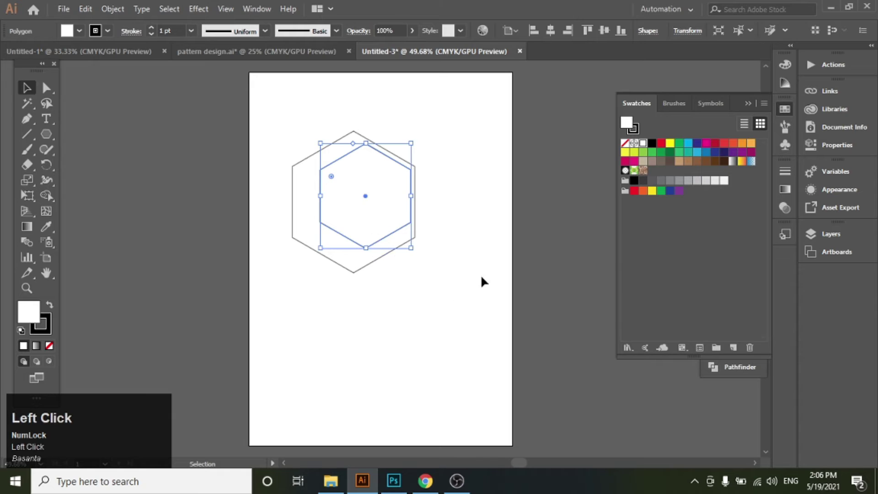
click(337, 232)
shift+click(294, 238)
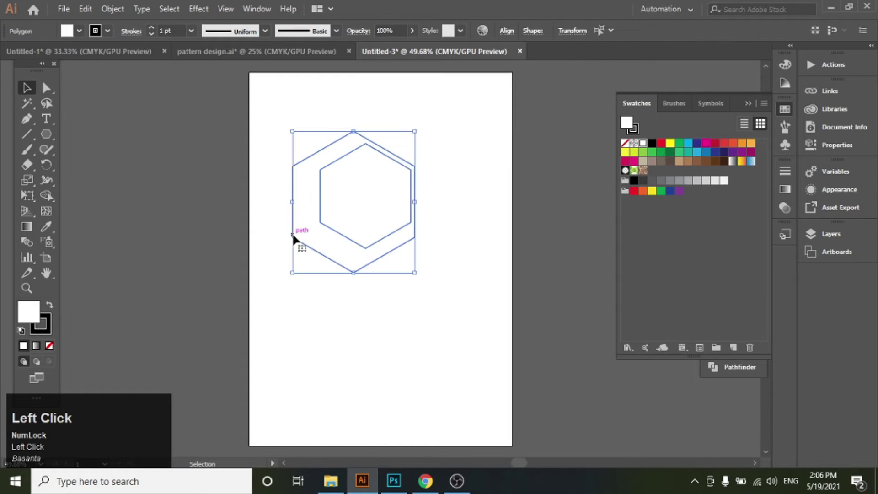
double_click(294, 239)
click(451, 174)
click(320, 253)
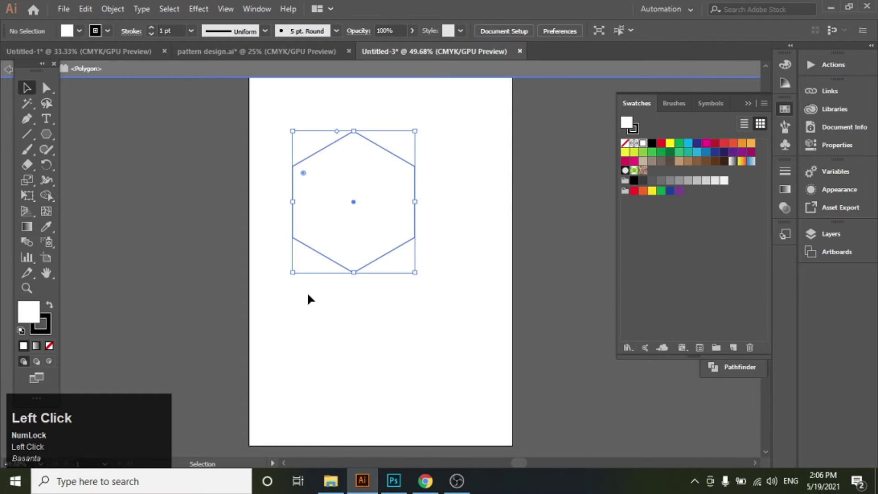
double_click(499, 183)
Step: Align the two hexagons to each other by their horizontal and vertical centers
drag(431, 121, 254, 310)
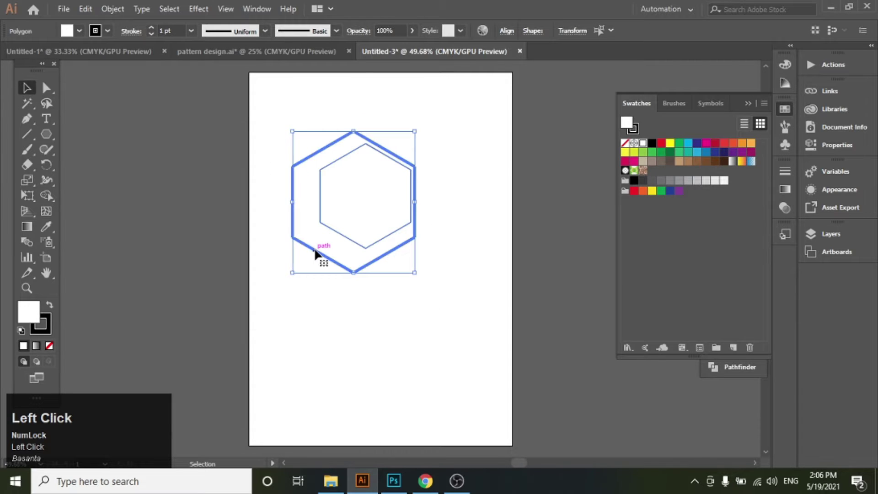
click(505, 31)
click(402, 67)
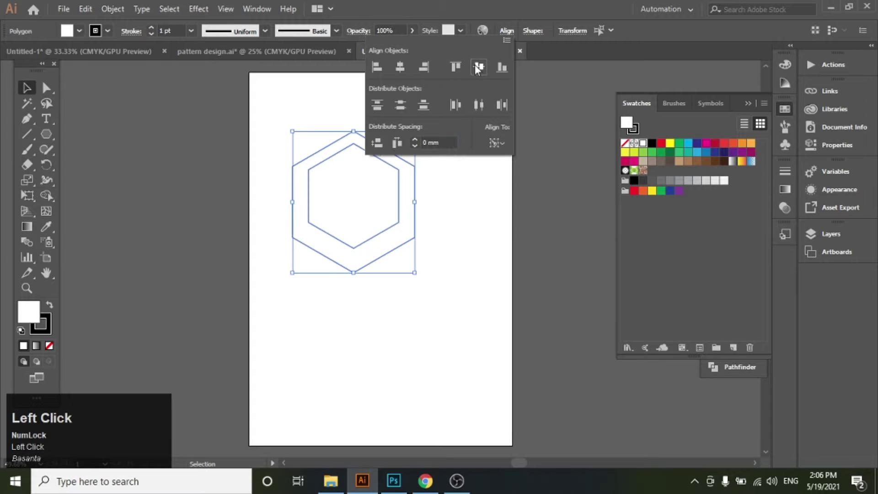
click(478, 68)
click(467, 319)
click(464, 311)
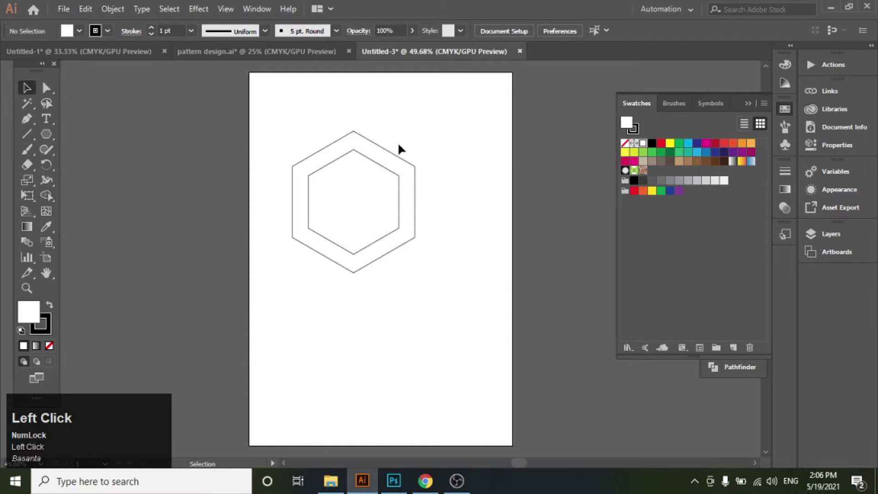
Step: Duplicate the outer hexagon straight down until its upper edges meet the inner hexagon's lower side corners, and set all three hexagons' fill to None
drag(399, 157, 166, 200)
key(shift)
click(470, 259)
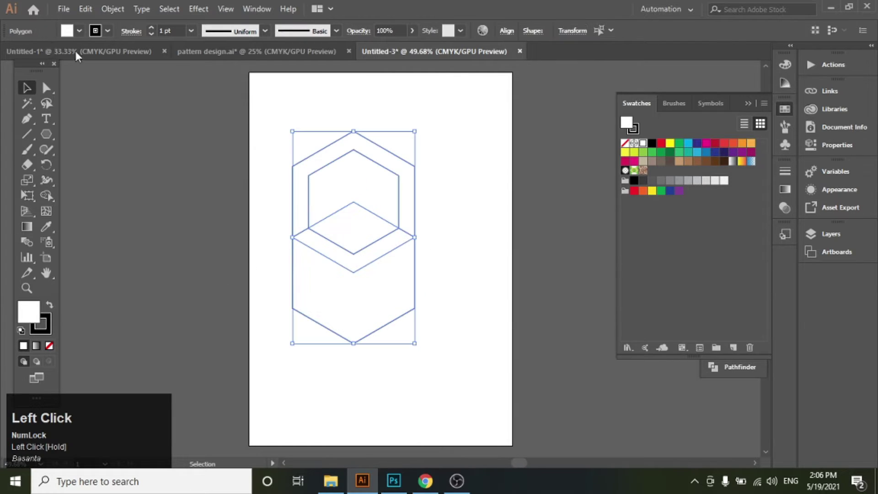
click(79, 31)
click(10, 53)
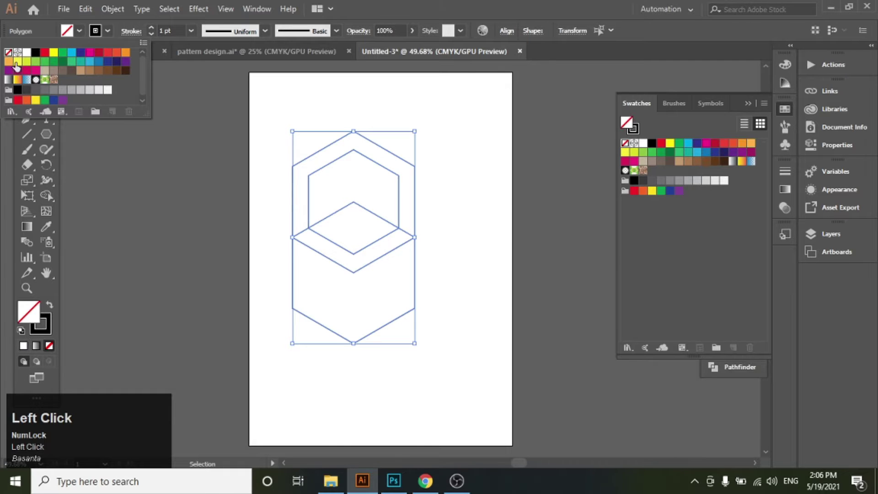
click(486, 290)
Step: Examine closely where the copied hexagon's upper edges meet the inner hexagon's lower corners
key(z)
click(313, 231)
drag(313, 231, 480, 333)
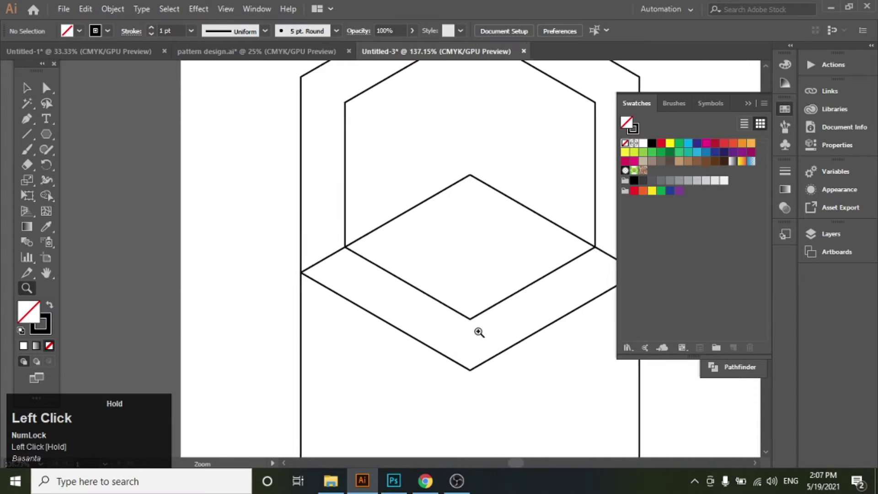
key(space)
drag(566, 392, 448, 311)
alt+click(405, 252)
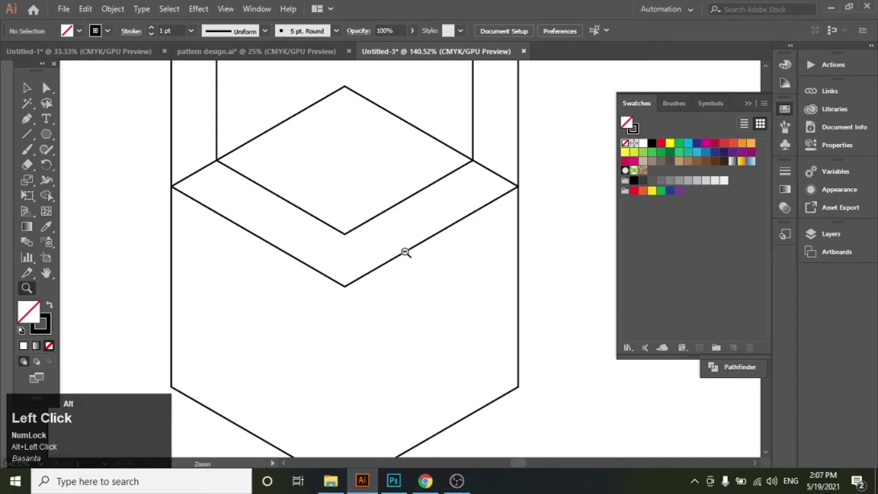
alt+click(406, 252)
key(v)
click(484, 236)
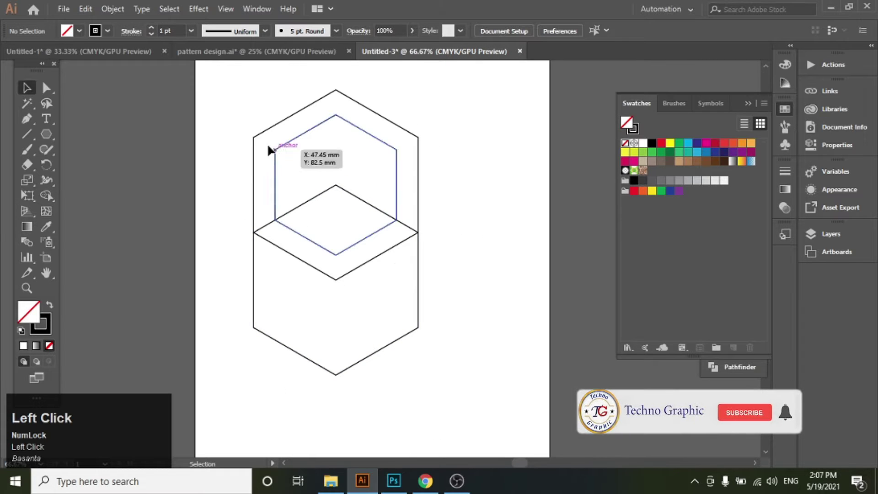
Step: Remove the surplus regions of the three overlapping hexagons with the Shape Builder tool, keeping only the V-shaped band between them
drag(226, 92, 512, 371)
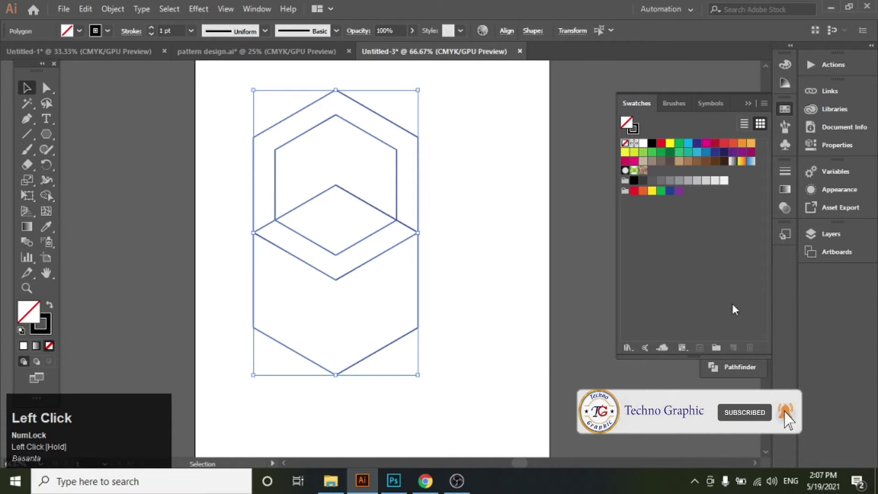
click(46, 195)
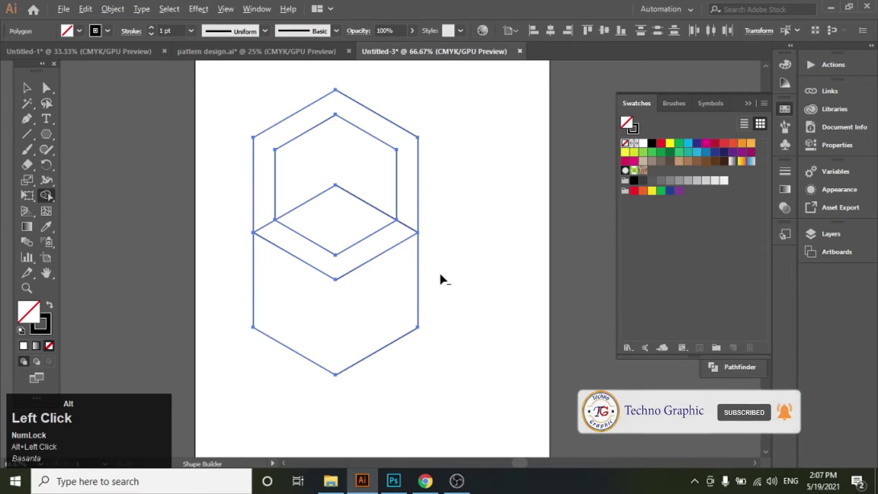
alt+click(331, 347)
mouse_move(450, 187)
alt+mouse_down()
mouse_move(332, 161)
mouse_move(327, 221)
alt+mouse_up()
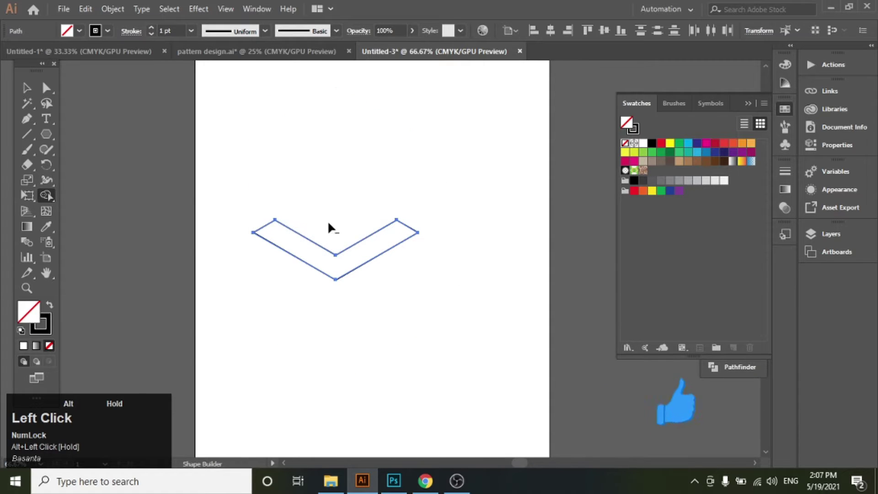
key(v)
click(467, 207)
Step: Fill the V-shaped band with black
click(410, 234)
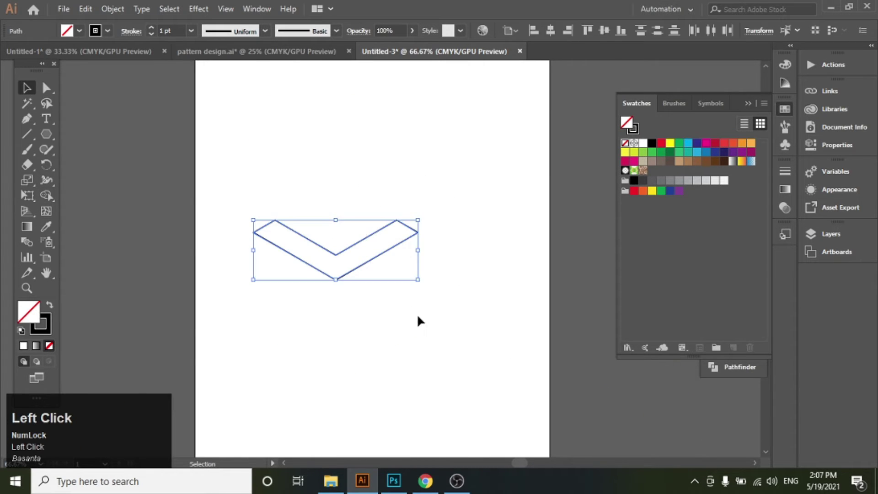
click(652, 143)
click(518, 269)
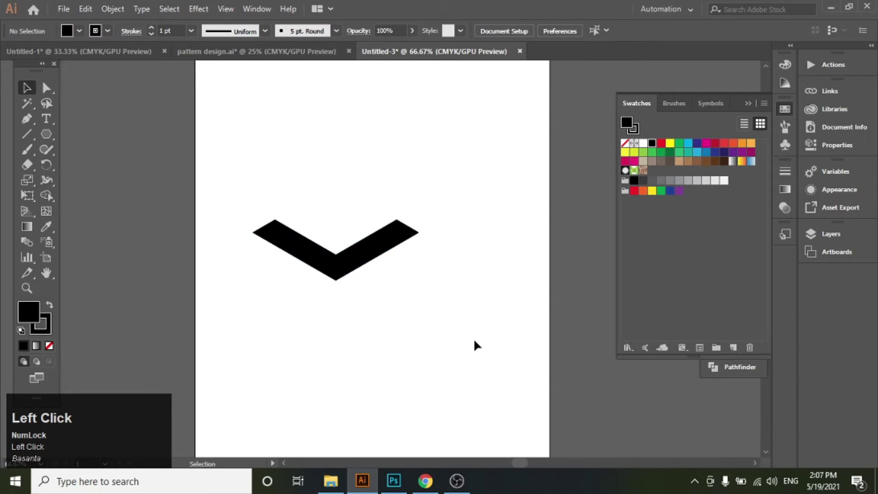
Step: Rotate a copy of the black V shape about its bottom tip so the copy lies flush along the underside of the original's left arm
key(z)
click(331, 265)
click(331, 265)
key(v)
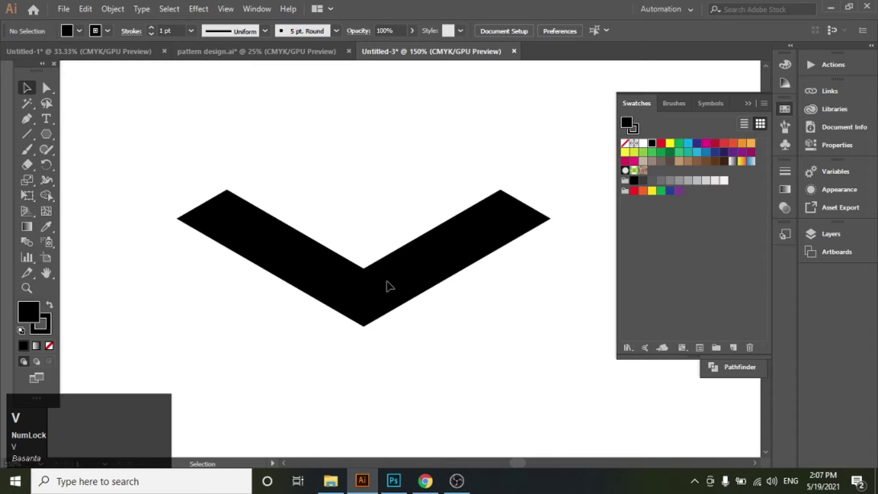
click(385, 292)
key(r)
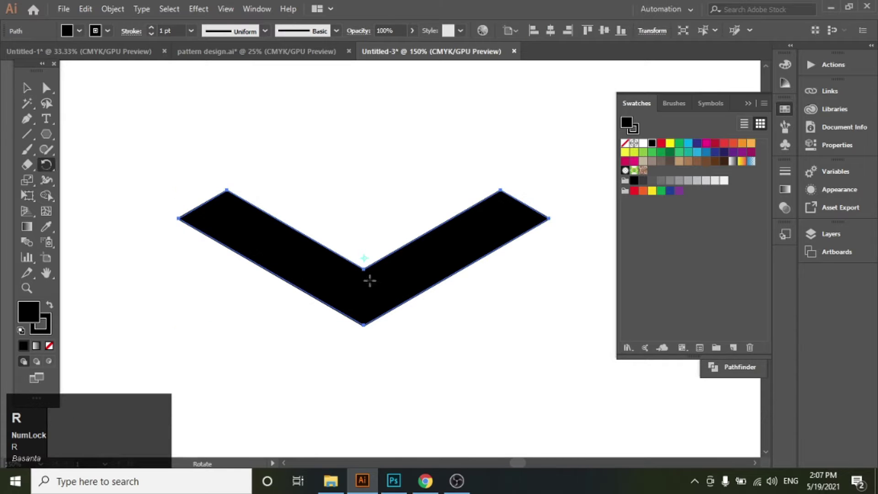
click(365, 325)
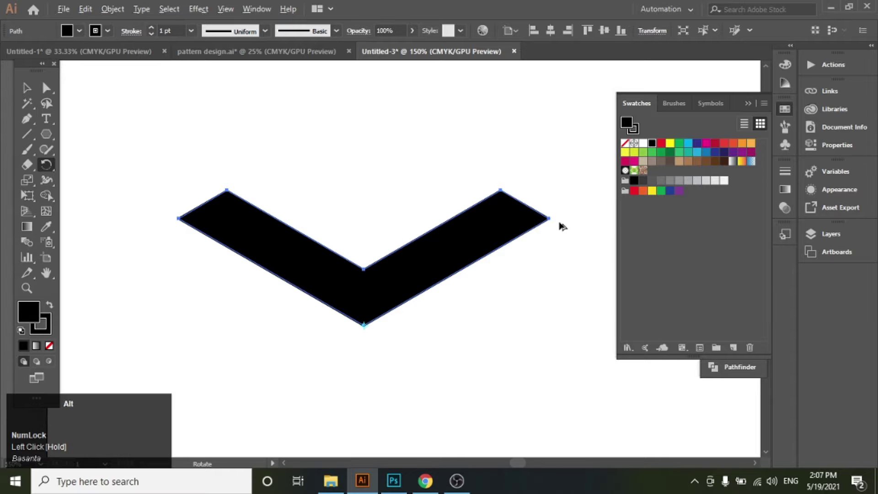
drag(561, 226, 244, 252)
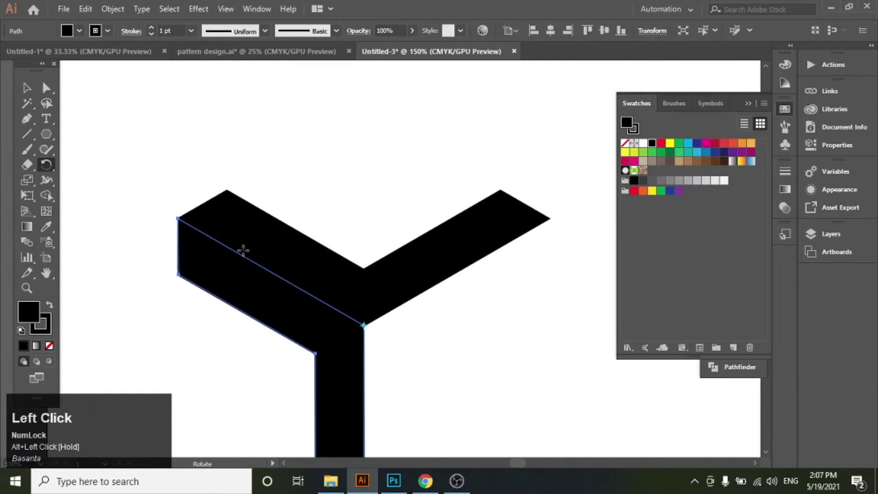
key(v)
click(485, 387)
Step: Reflect a copy of the rotated black V shape across the vertical axis
scroll(485, 380, down, 3)
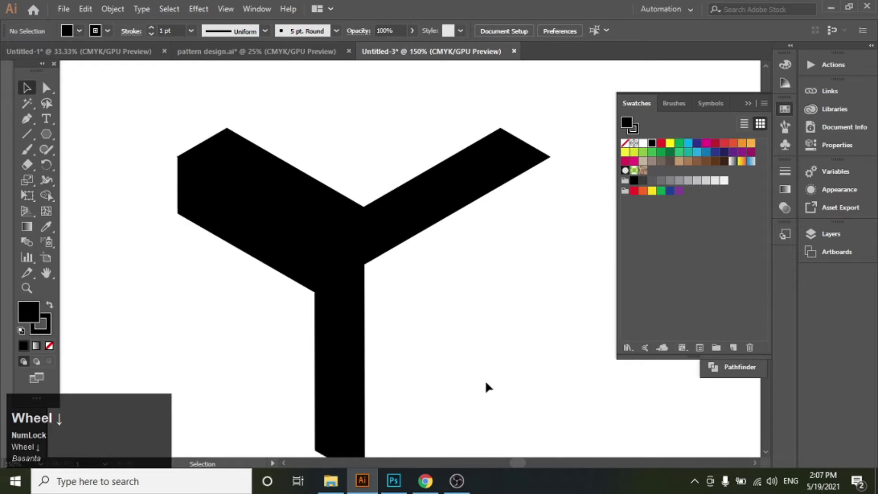
click(358, 293)
right_click(356, 289)
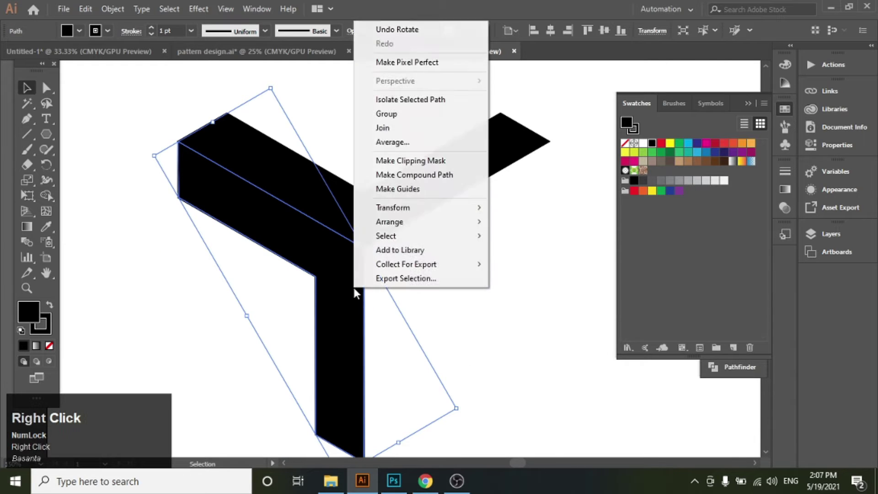
mouse_move(411, 207)
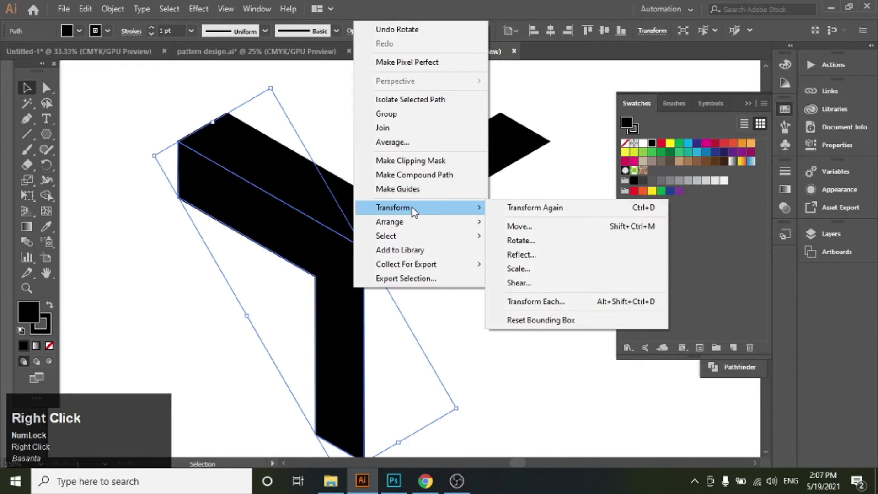
click(536, 254)
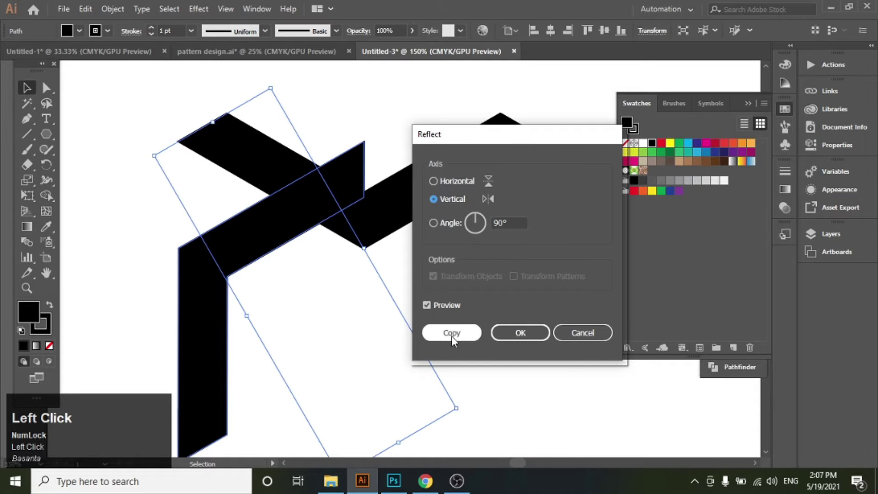
click(451, 333)
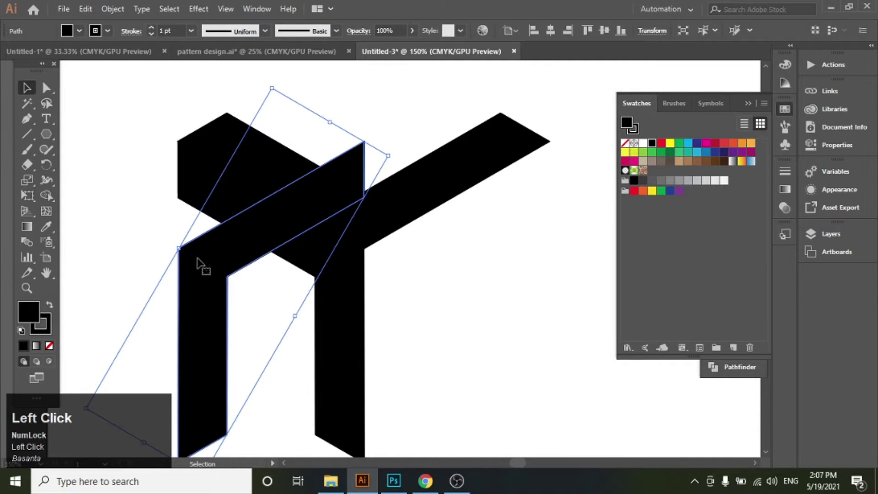
Step: Move the reflected V copy so its corner meets the original V's tip, completing the three-armed Y motif
drag(190, 260, 375, 271)
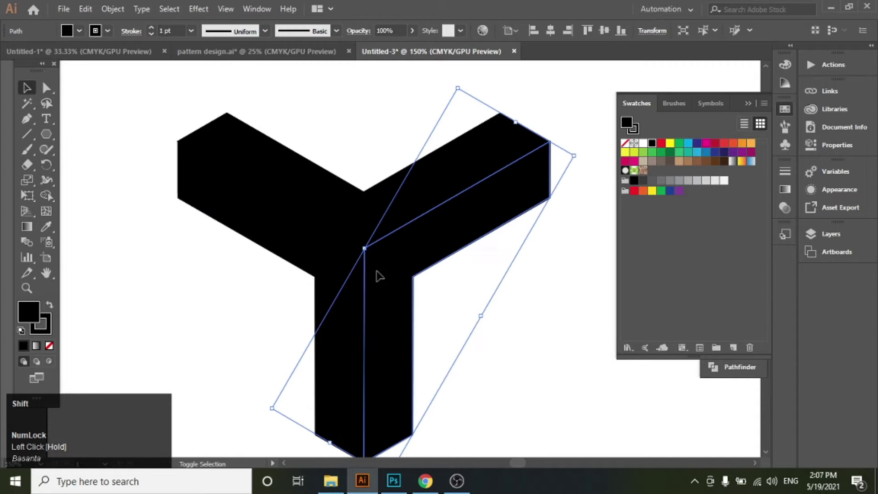
click(544, 350)
key(z)
alt+click(465, 290)
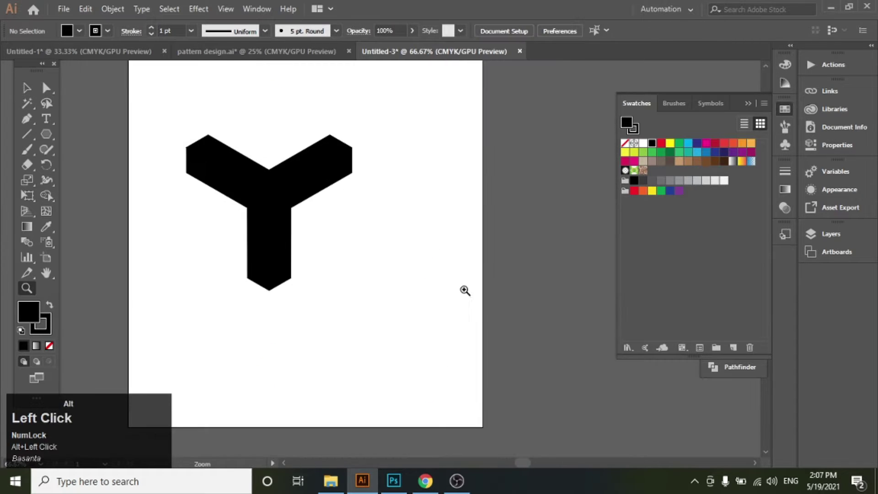
key(v)
click(363, 252)
scroll(378, 315, up, 2)
click(345, 302)
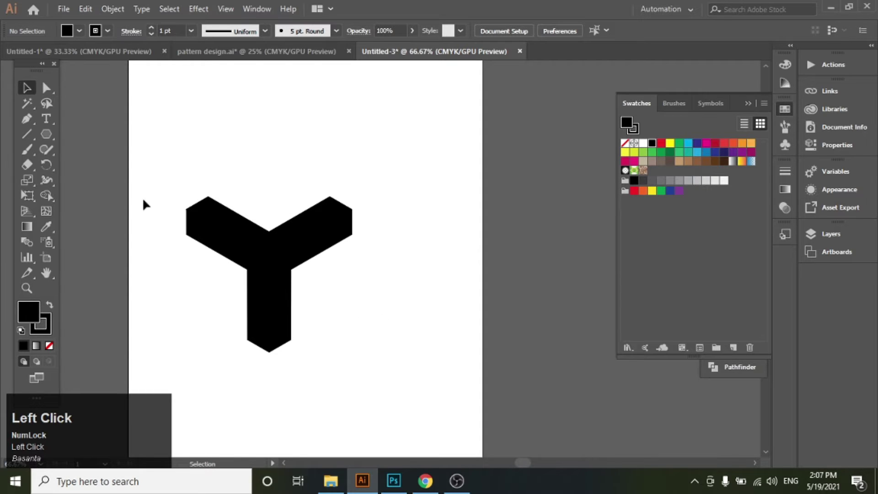
drag(145, 161, 334, 316)
click(429, 322)
scroll(299, 301, up, 2)
Step: Fill the upper V shape of the Y motif with a linear white-to-black gradient
click(291, 302)
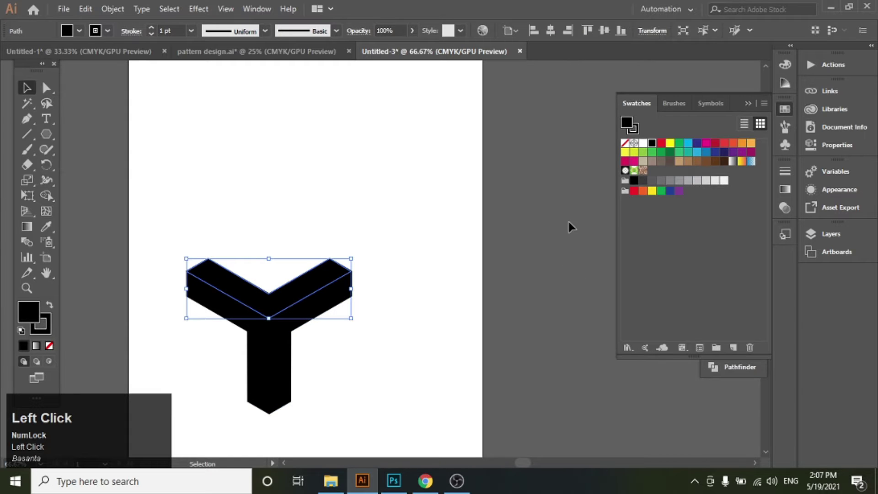
click(783, 188)
click(725, 261)
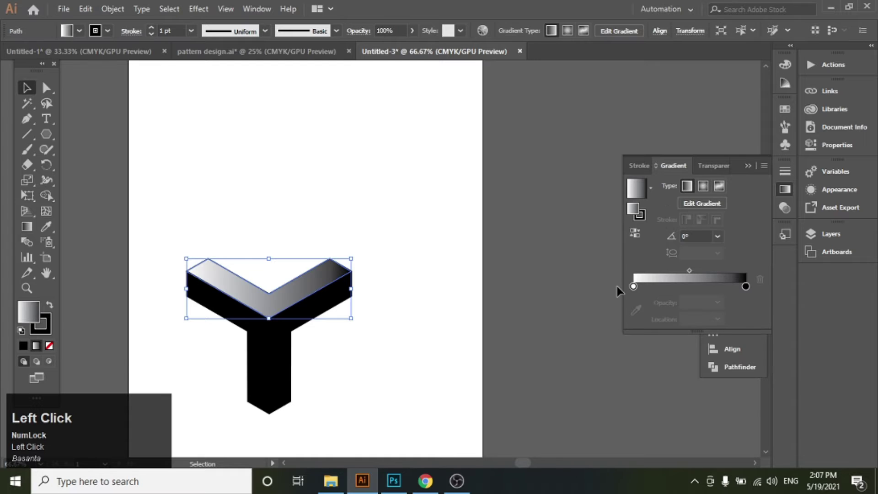
Step: Switch the gradient's black end stop to CMYK and set it to C 0, M 30, Y 100, K 50
double_click(744, 286)
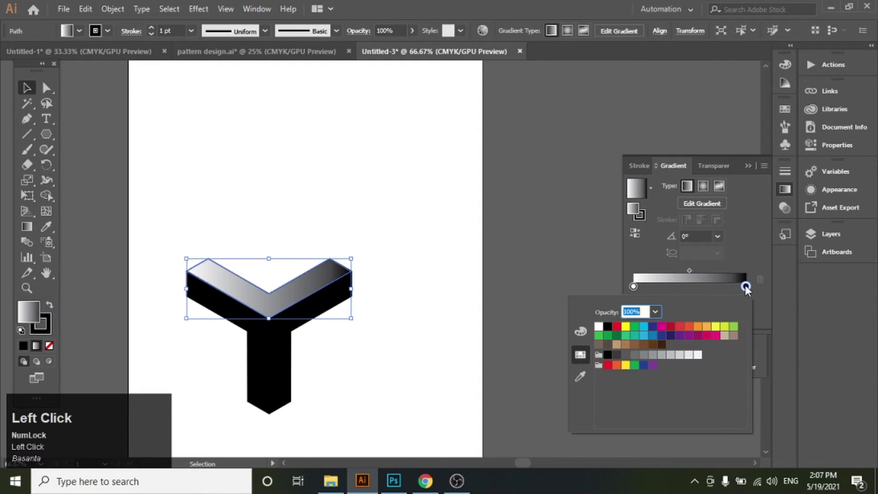
click(580, 331)
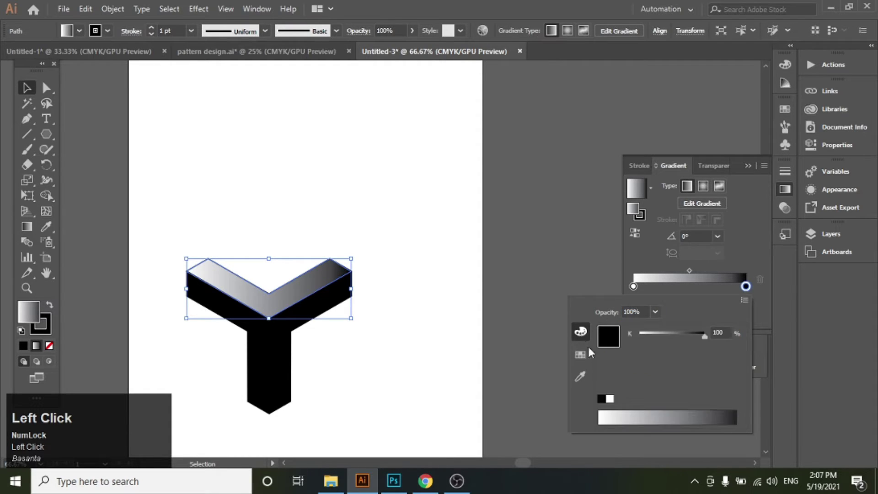
click(745, 300)
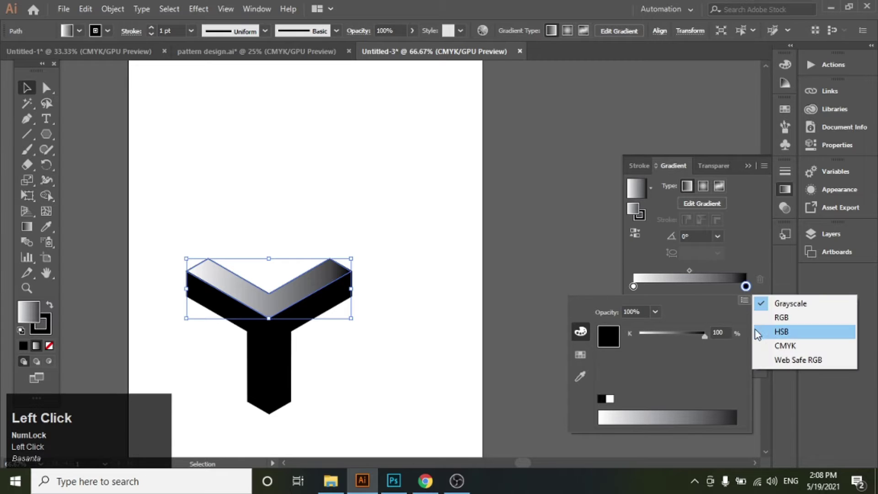
click(753, 344)
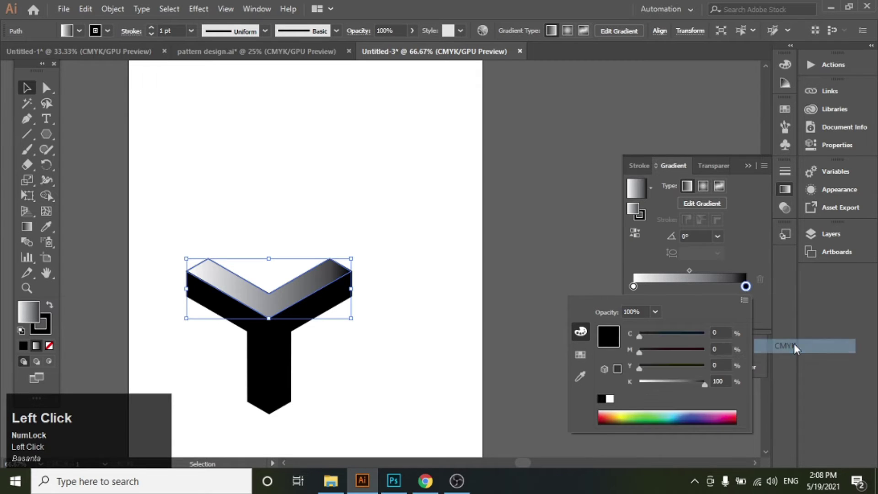
click(721, 348)
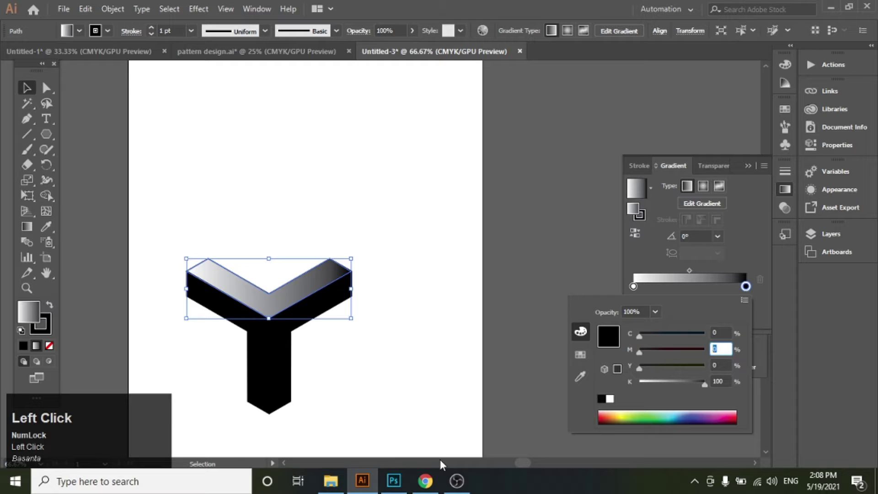
key(Tab)
text(10)
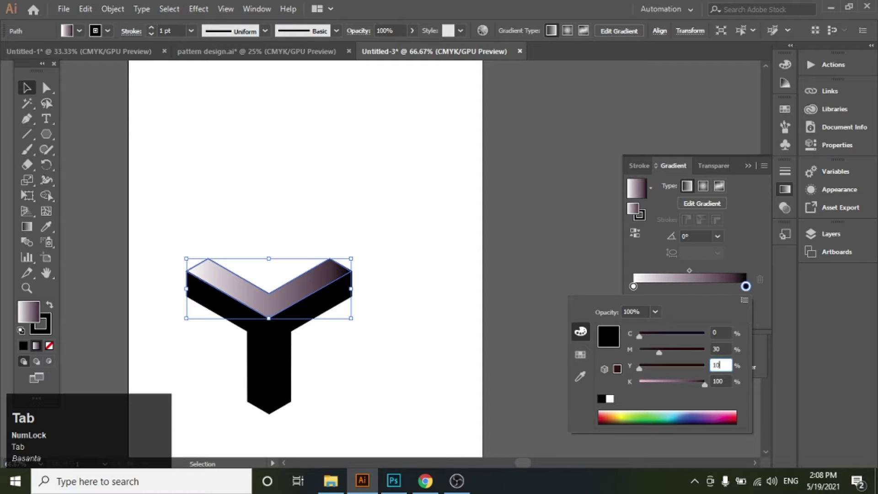
text(0)
key(Tab)
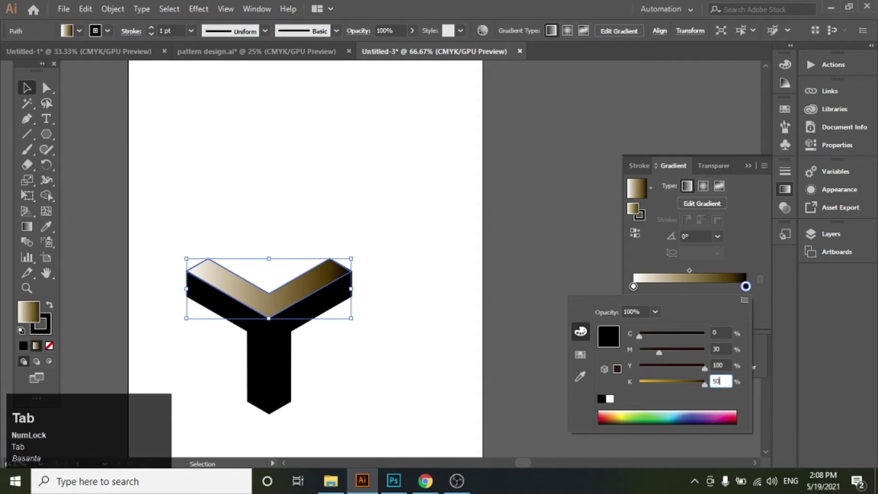
key(Tab)
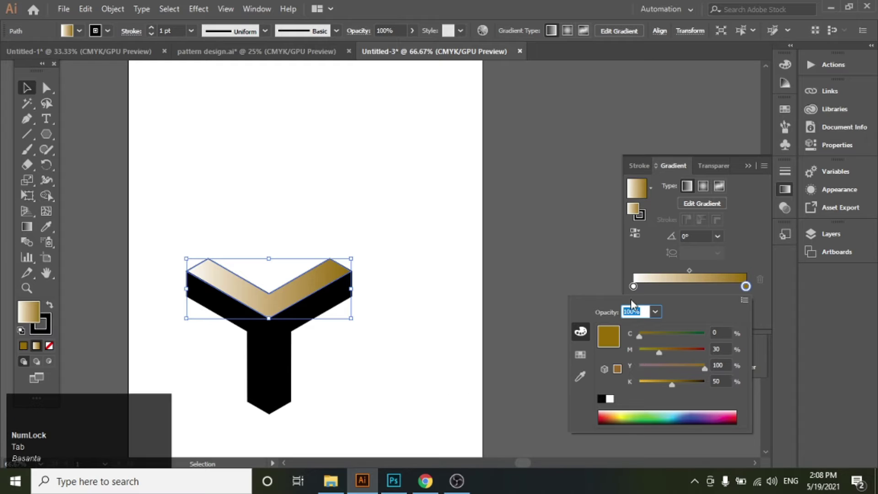
Step: Add a gradient stop near the middle and place a matching dark gold stop at the gradient's start, at about 2%
click(693, 285)
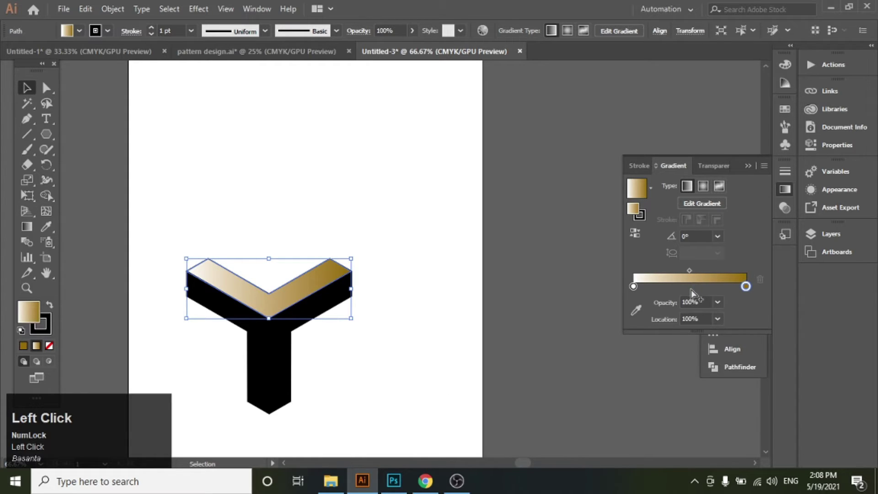
click(691, 287)
drag(691, 286, 635, 287)
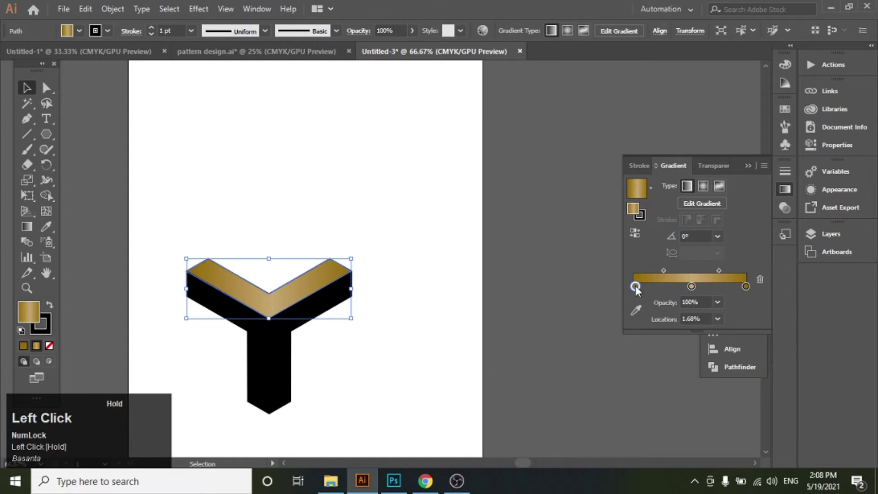
Step: Set the middle gradient stop to bright yellow with C 0, M 10, Y 100, K 0
double_click(692, 285)
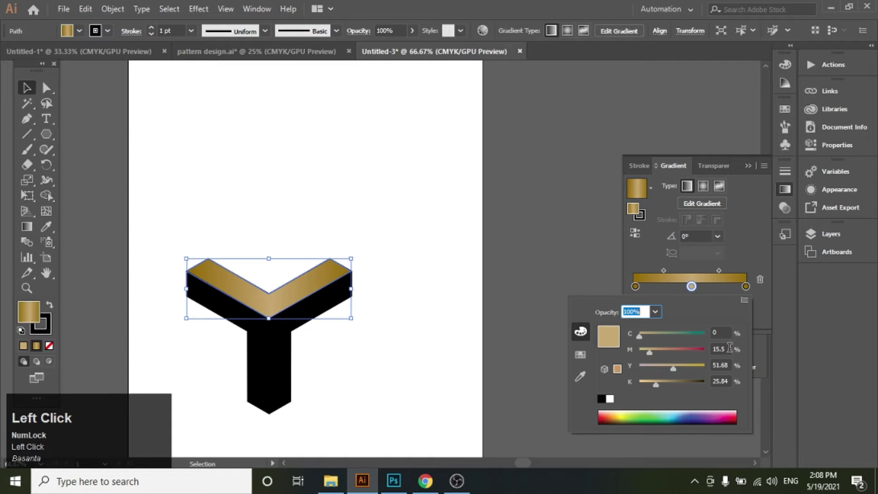
click(729, 349)
text(10)
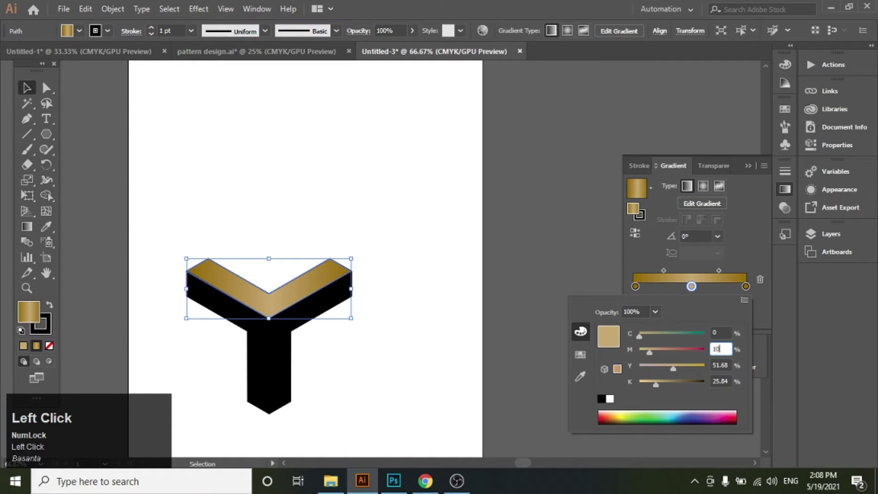
key(Tab)
text(100)
key(Tab)
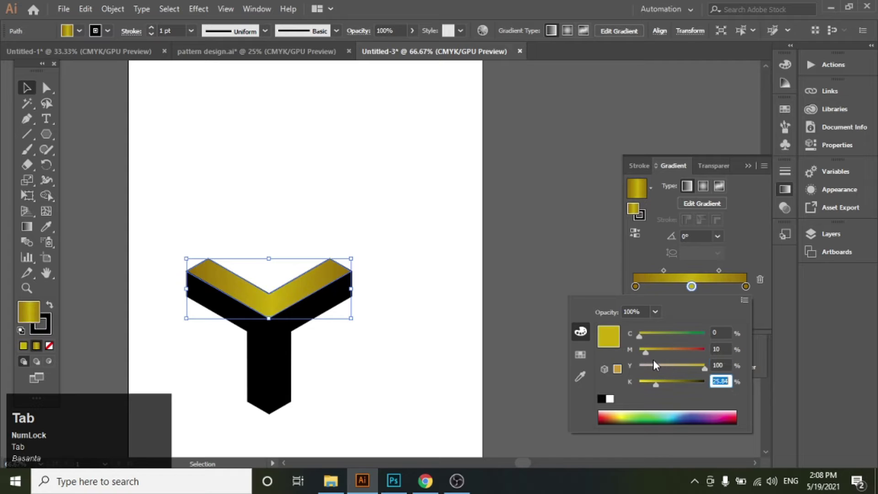
text(0)
key(Tab)
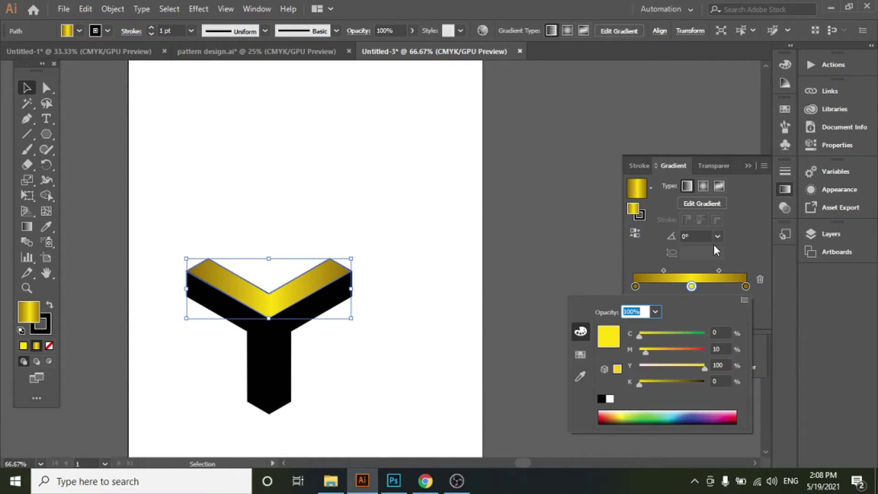
click(731, 220)
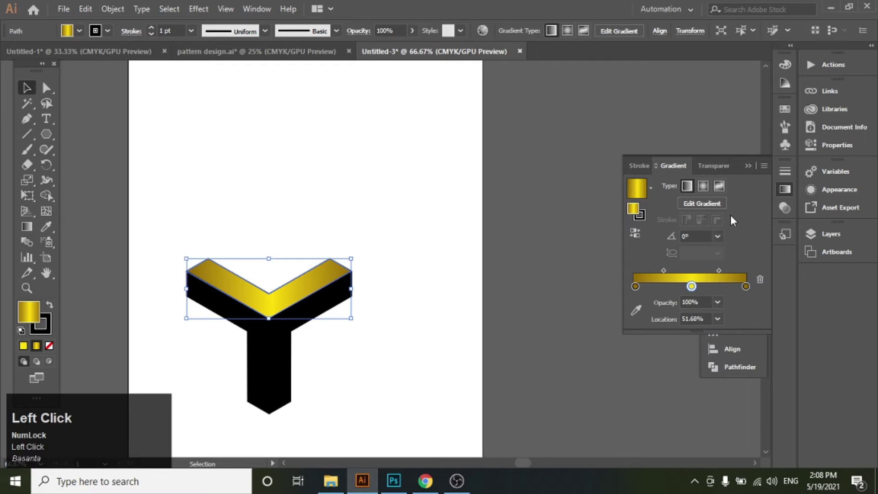
click(748, 166)
click(607, 280)
Step: Remove the stroke from the gold upper V shape
scroll(293, 349, down, 2)
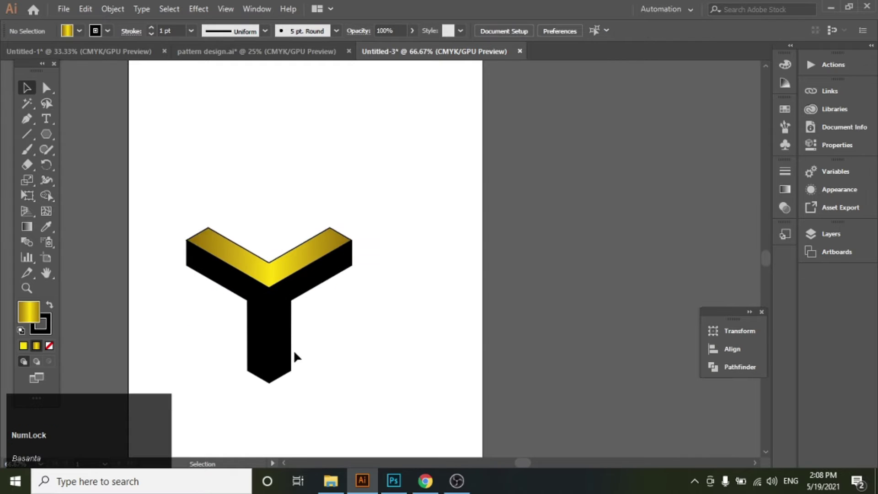
click(286, 242)
click(107, 31)
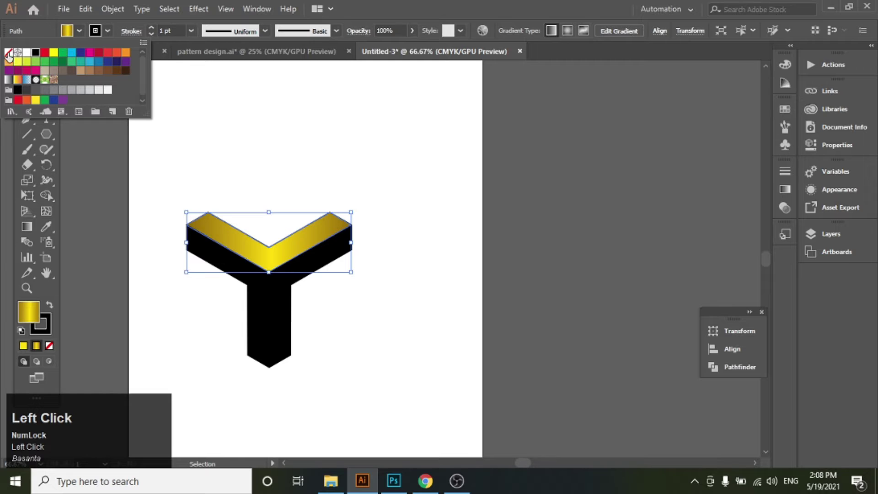
click(8, 54)
click(585, 286)
Step: Copy the upper V's gold gradient and strokeless appearance to the two black V shapes with the Eyedropper
click(304, 255)
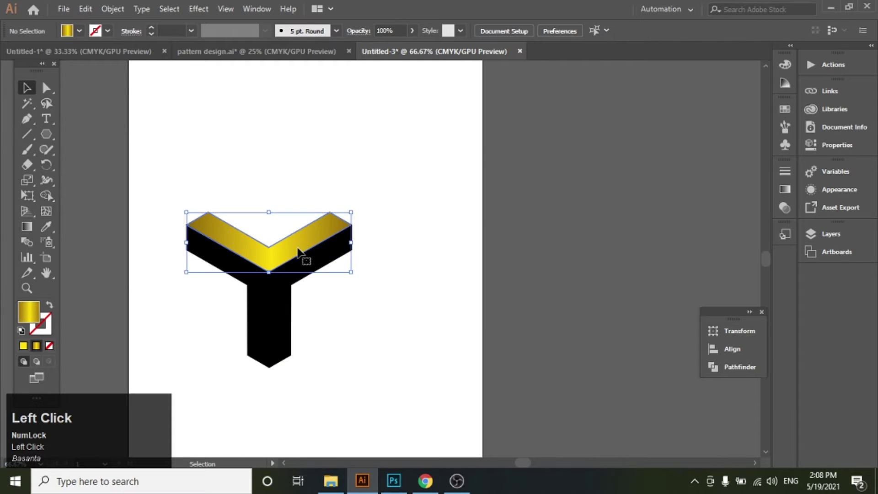
drag(341, 339, 166, 335)
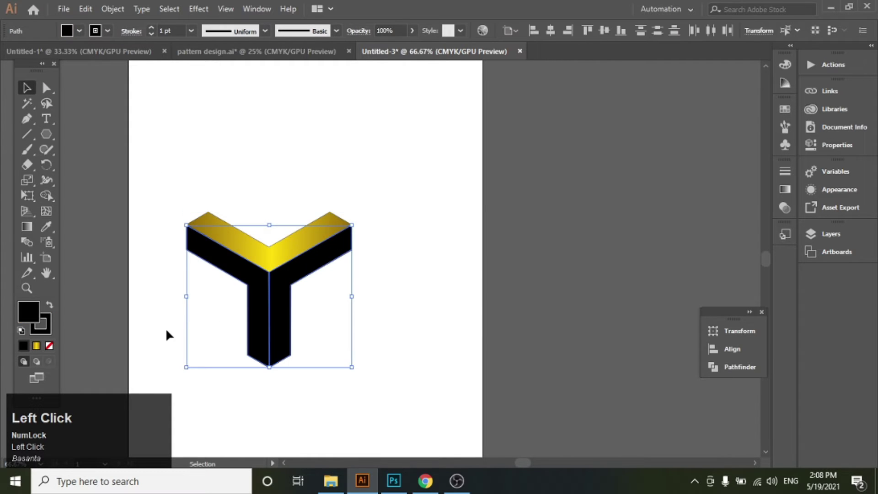
click(48, 222)
click(316, 236)
key(v)
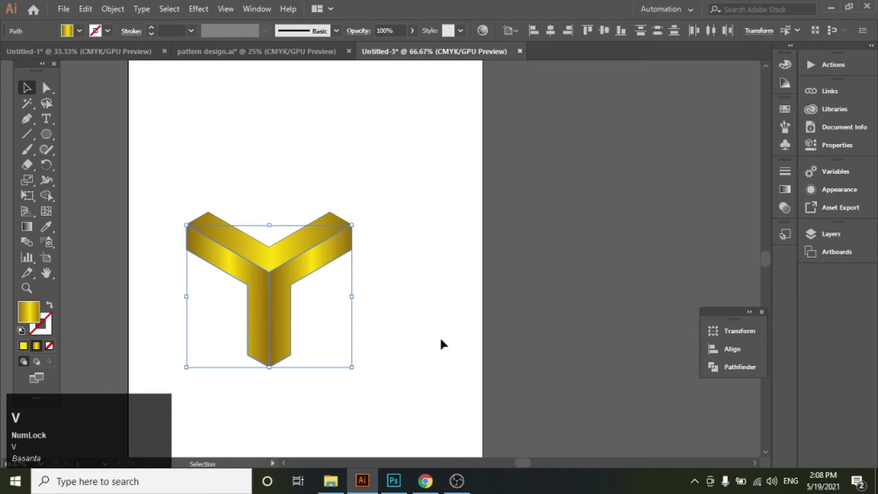
click(441, 339)
scroll(455, 357, down, 2)
key(z)
alt+click(325, 284)
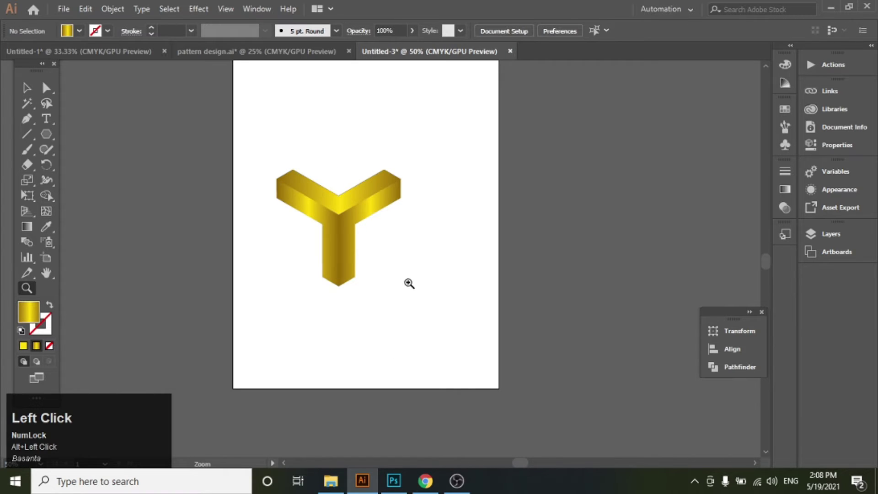
Step: Select all three gold V shapes of the Y and remove their stroke
key(v)
click(347, 263)
scroll(414, 264, up, 1)
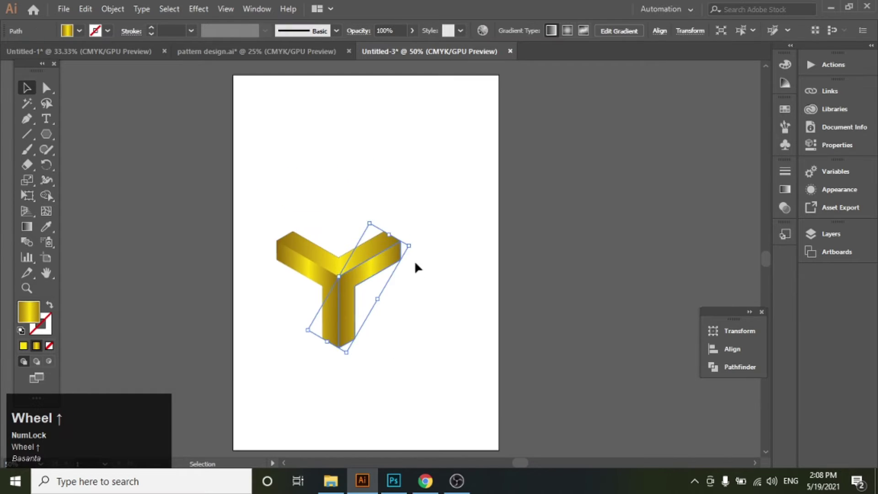
click(239, 209)
drag(272, 212, 429, 330)
scroll(424, 328, up, 3)
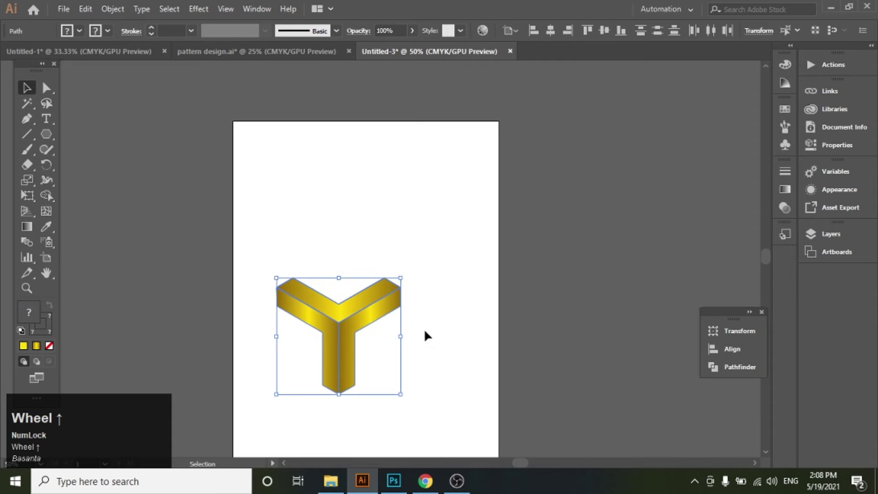
click(785, 189)
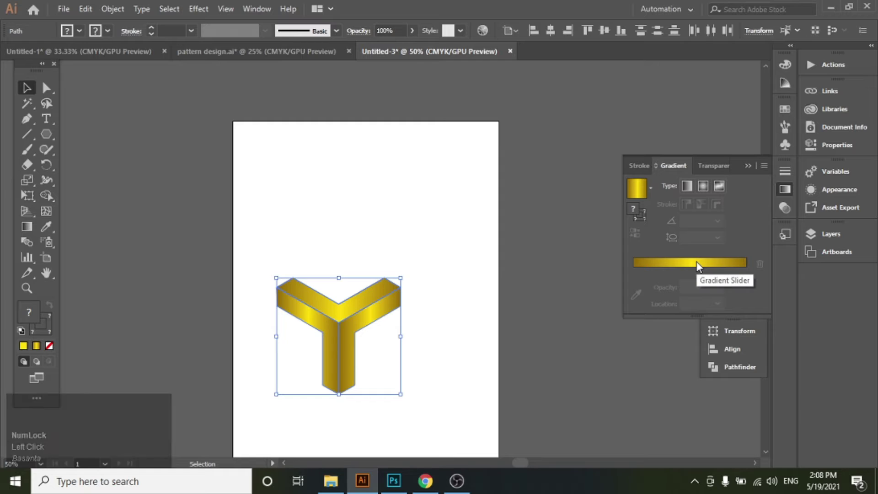
click(513, 270)
drag(403, 245, 275, 401)
click(95, 31)
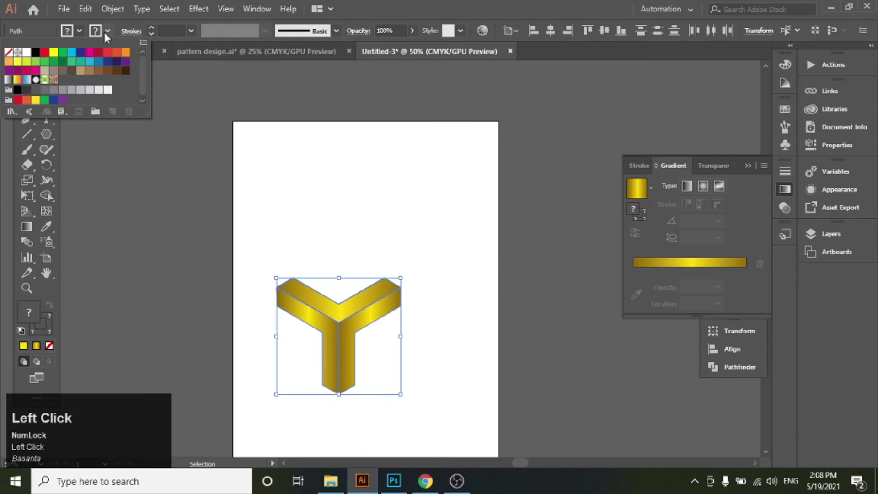
click(8, 52)
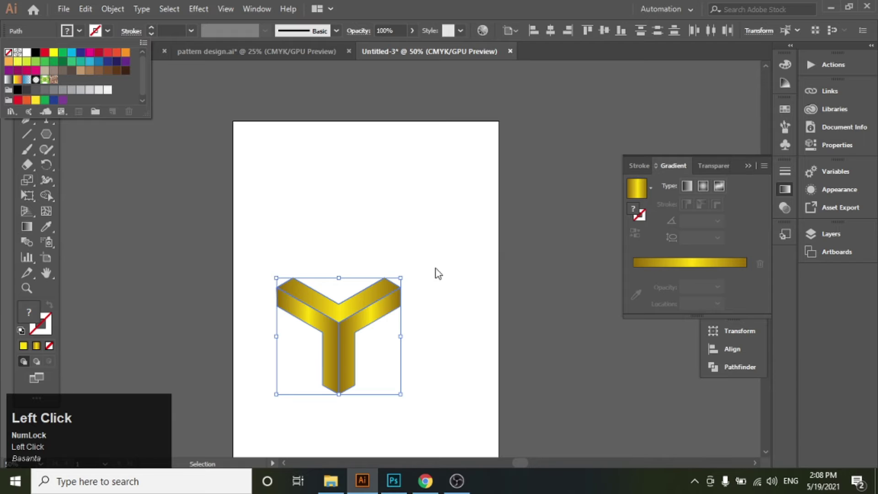
Step: Give the three V shapes a gradient of alternating dark gold and bright yellow stops, with yellow at about 19% and dark gold near 42%
click(701, 266)
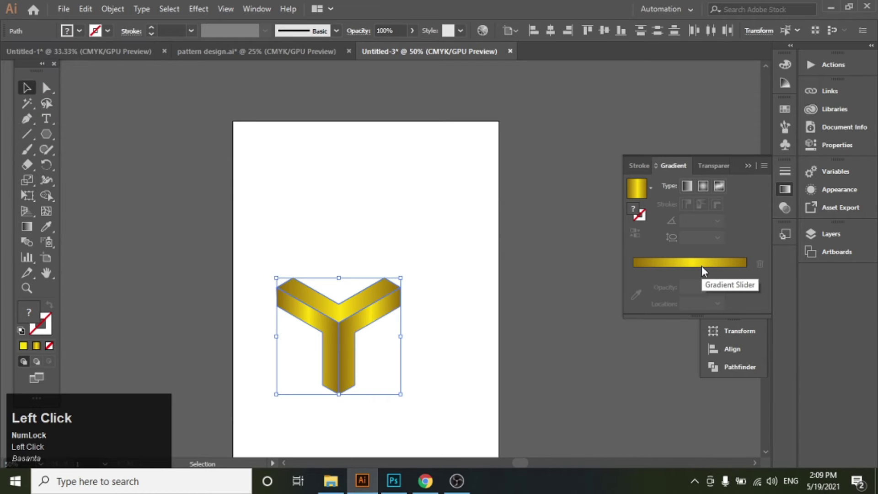
click(702, 266)
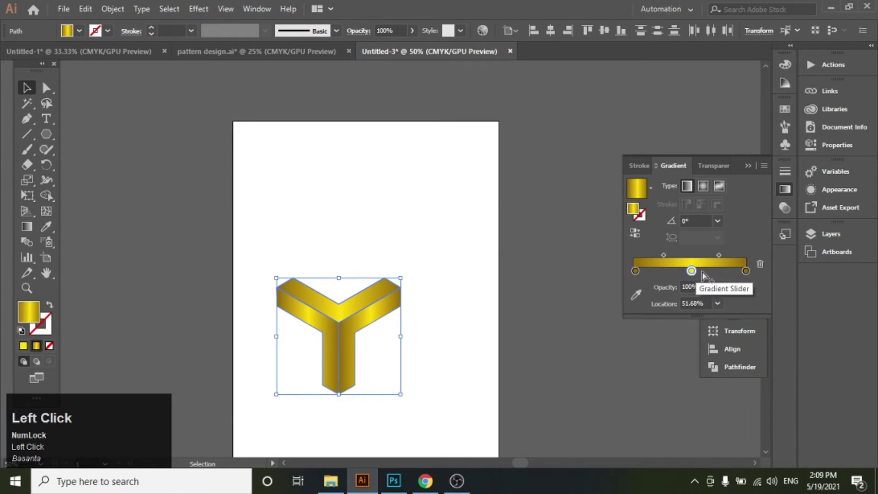
mouse_move(691, 271)
mouse_down()
mouse_move(654, 271)
mouse_move(725, 278)
mouse_move(696, 272)
mouse_move(707, 288)
mouse_move(700, 272)
mouse_move(677, 272)
mouse_move(684, 272)
mouse_up()
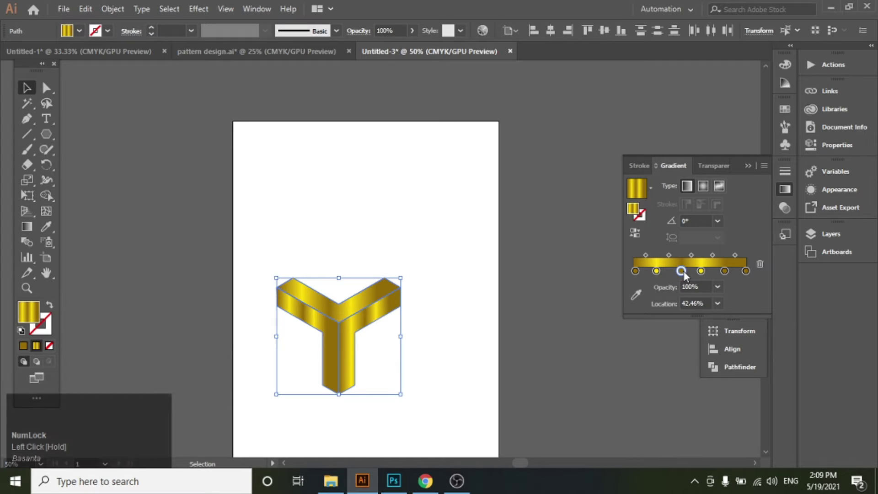
click(682, 271)
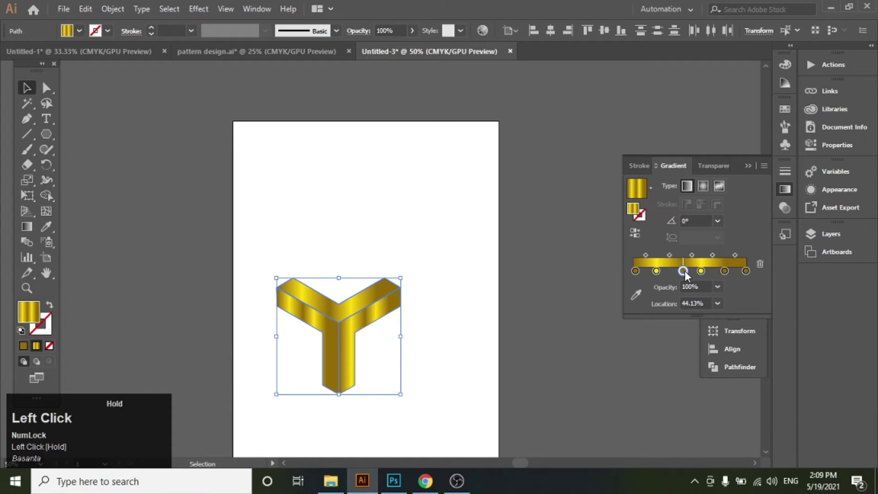
click(656, 271)
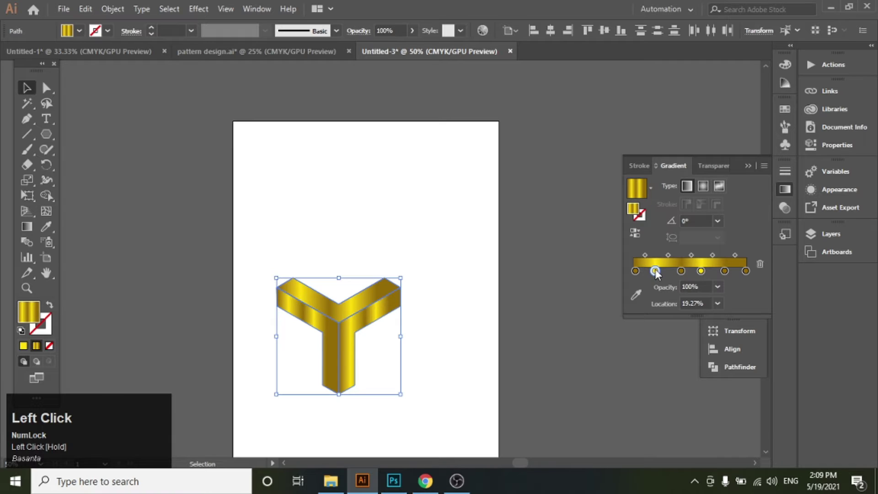
click(743, 169)
click(567, 322)
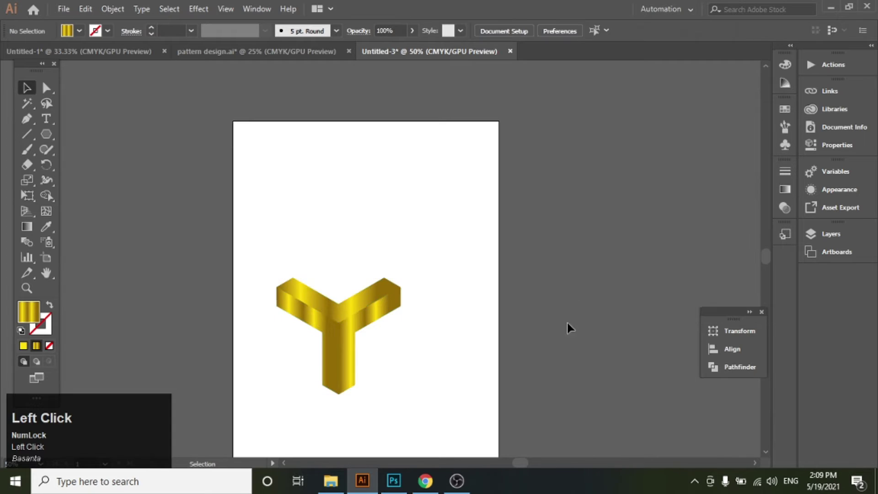
Step: Redirect the upper V's gradient with the Gradient tool so it runs nearly vertically from above the notch to below the center
click(359, 315)
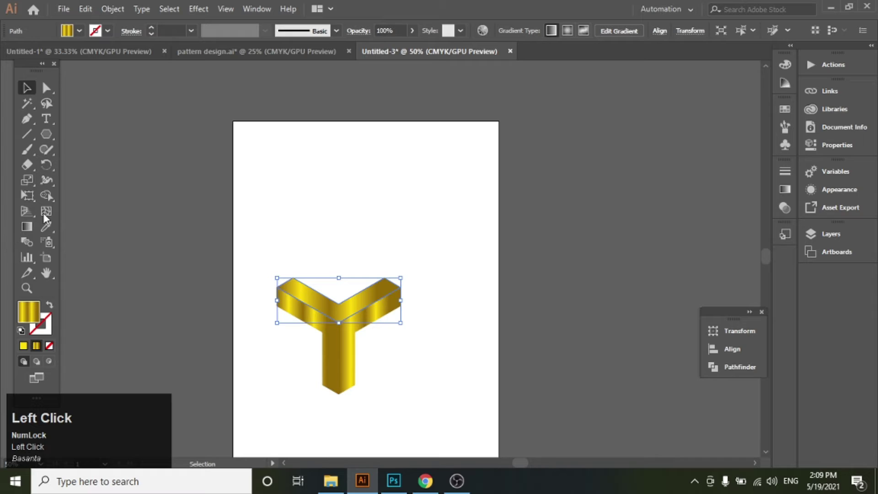
click(21, 231)
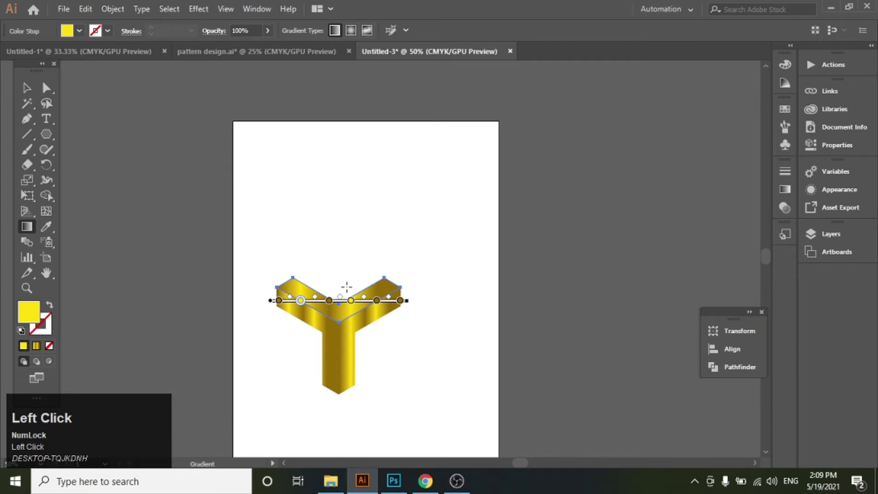
drag(336, 273, 345, 337)
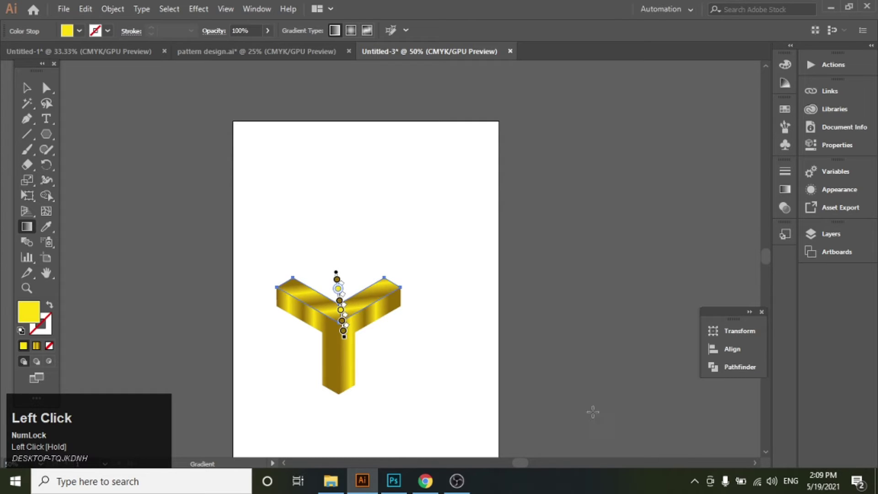
key(v)
key(z)
click(380, 305)
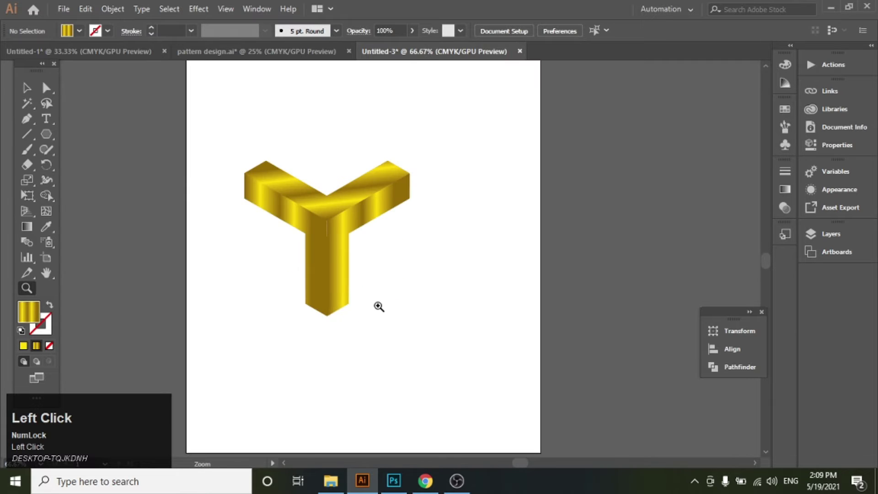
scroll(378, 306, up, 2)
scroll(326, 299, up, 1)
click(438, 331)
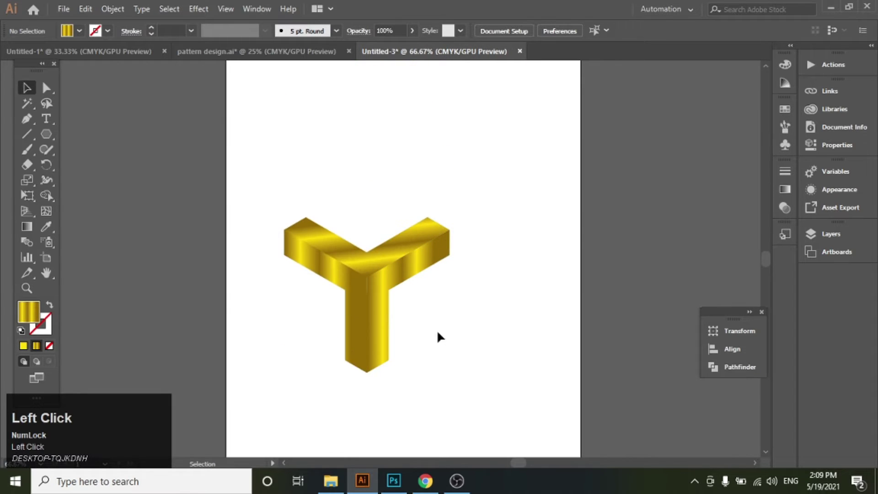
Step: Select the right-hand V shape beside the gap at the Y's center joint and display the artwork in outline mode
key(z)
drag(336, 260, 517, 375)
drag(390, 285, 536, 394)
key(v)
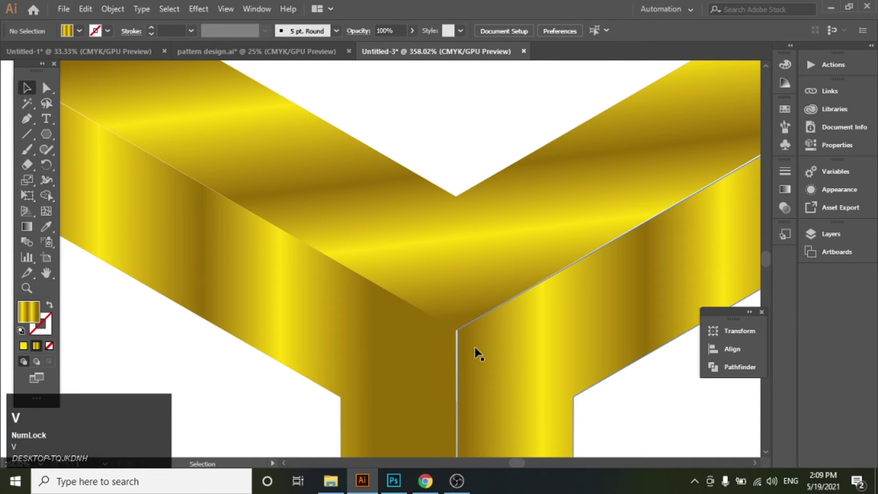
click(474, 353)
key(z)
drag(443, 306, 584, 418)
key(v)
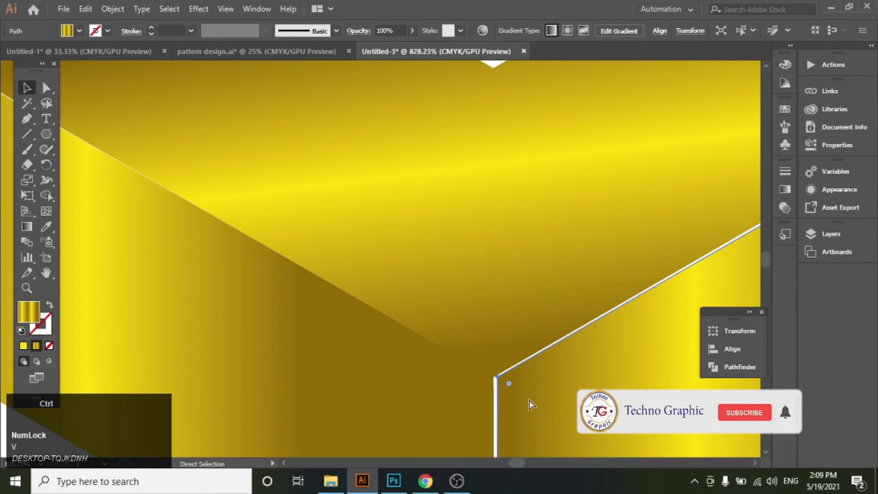
key(ctrl+k)
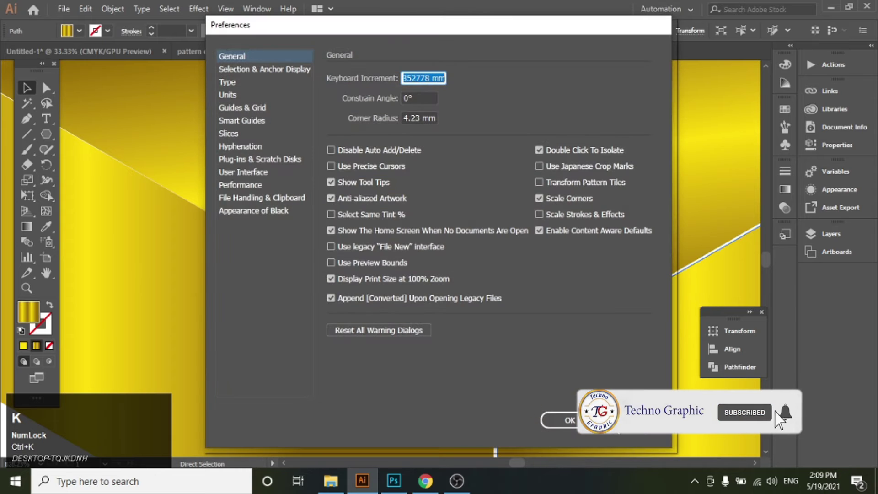
click(560, 420)
key(ctrl+y)
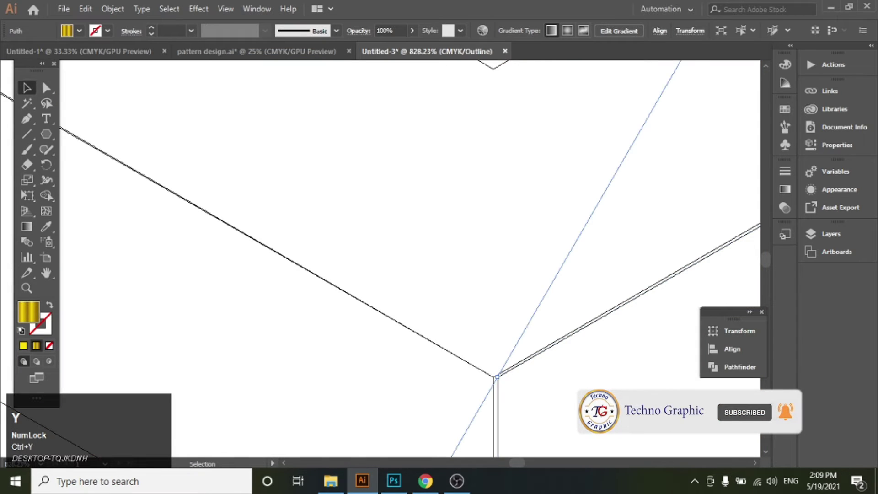
Step: Move the right-hand V shape against the neighbouring V's edge so its inner corner meets the center joint
key(z)
click(509, 378)
click(358, 295)
click(419, 222)
key(v)
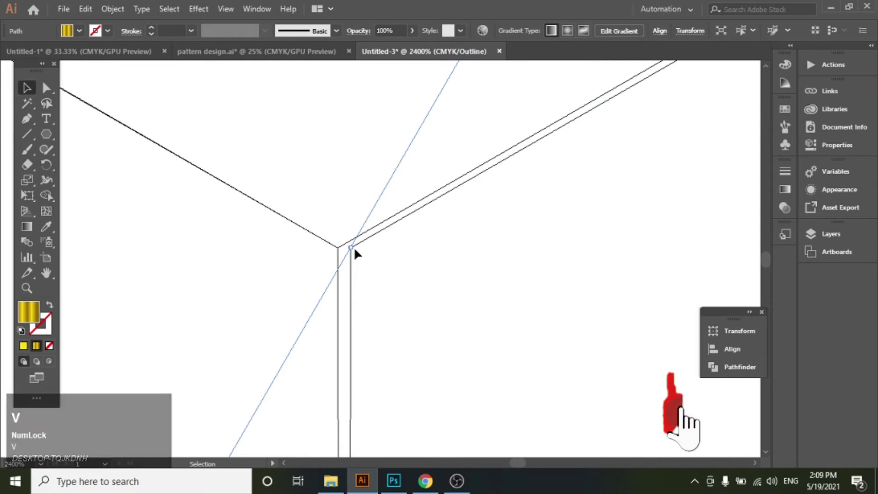
drag(349, 274, 338, 276)
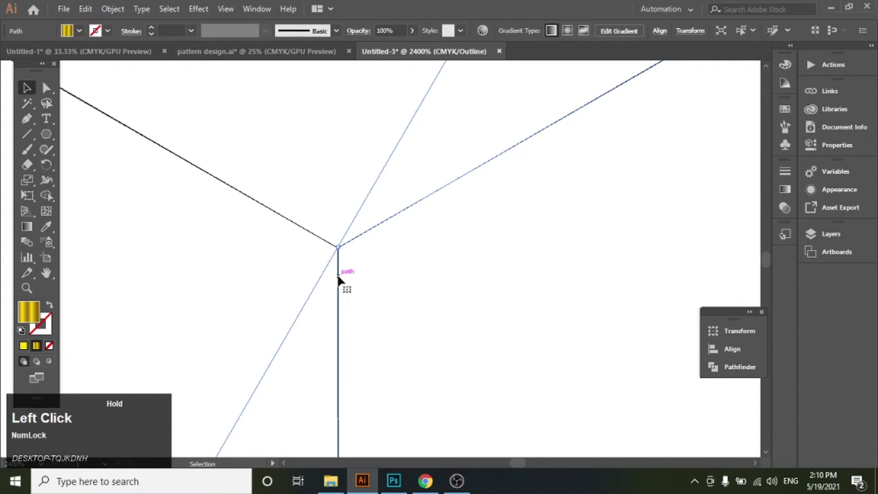
Step: Deselect the V shape and return the artwork from outline to full-colour preview mode
click(328, 216)
key(z)
alt+click(363, 247)
alt+click(462, 320)
alt+click(463, 320)
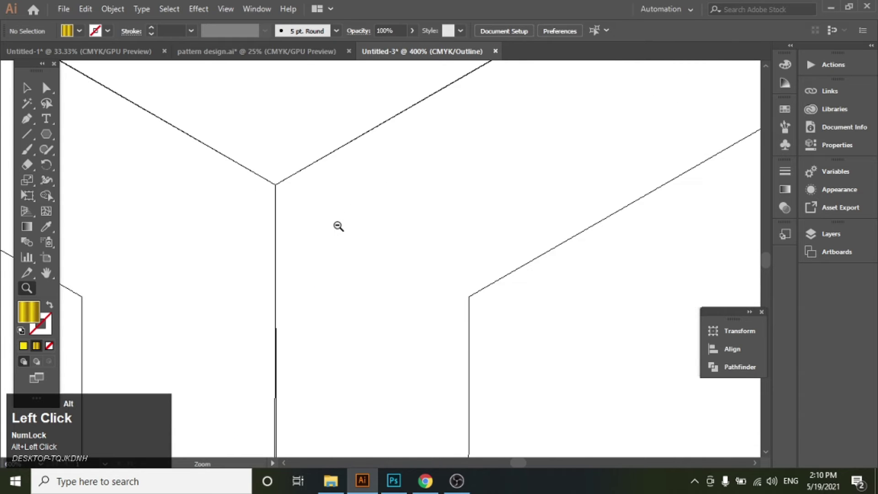
alt+click(338, 227)
alt+click(412, 256)
alt+click(378, 323)
key(v)
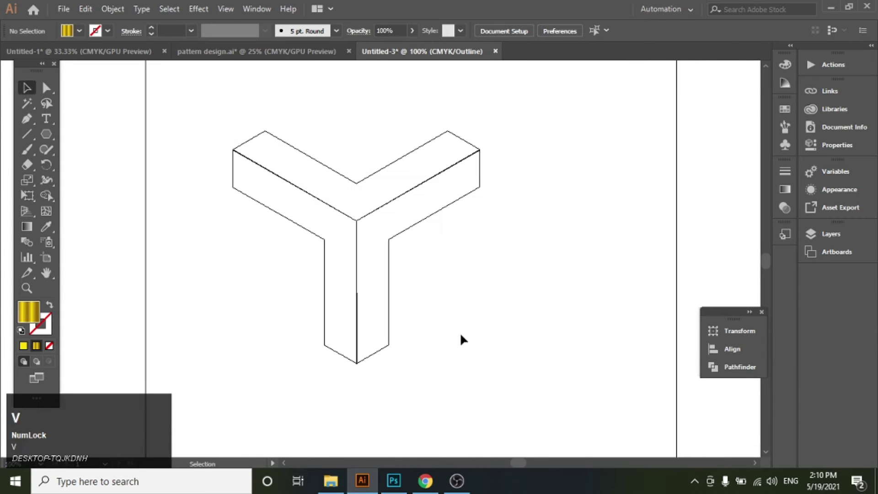
click(459, 333)
key(ctrl+k)
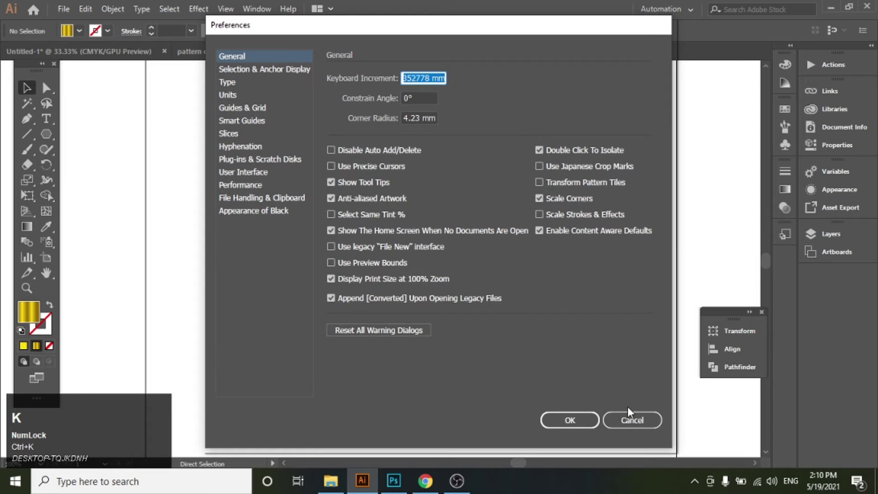
click(628, 420)
key(ctrl+y)
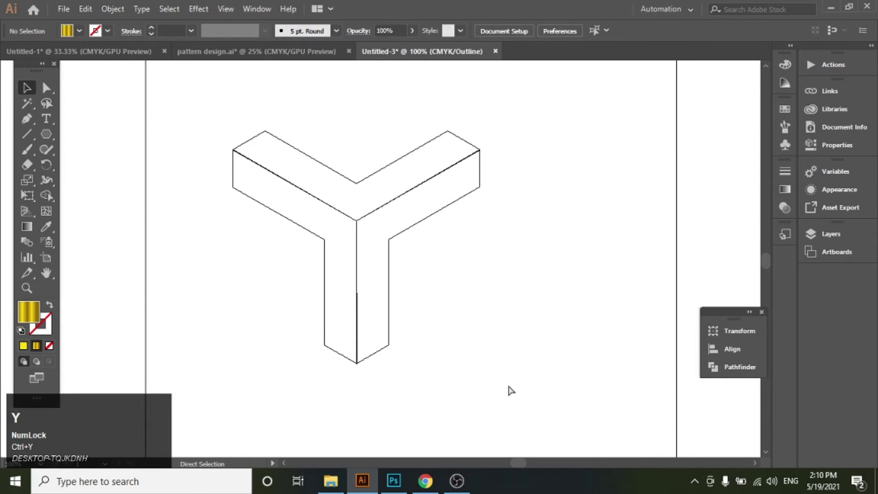
key(ctrl+y)
click(440, 364)
key(z)
alt+click(394, 288)
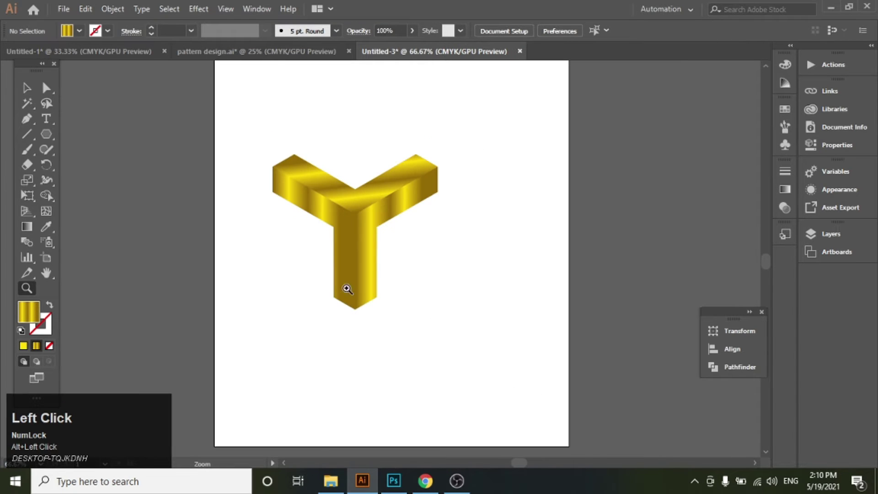
Step: Group the three gold V shapes of the Y into one object
key(v)
click(229, 226)
drag(254, 120, 506, 335)
key(ctrl+g)
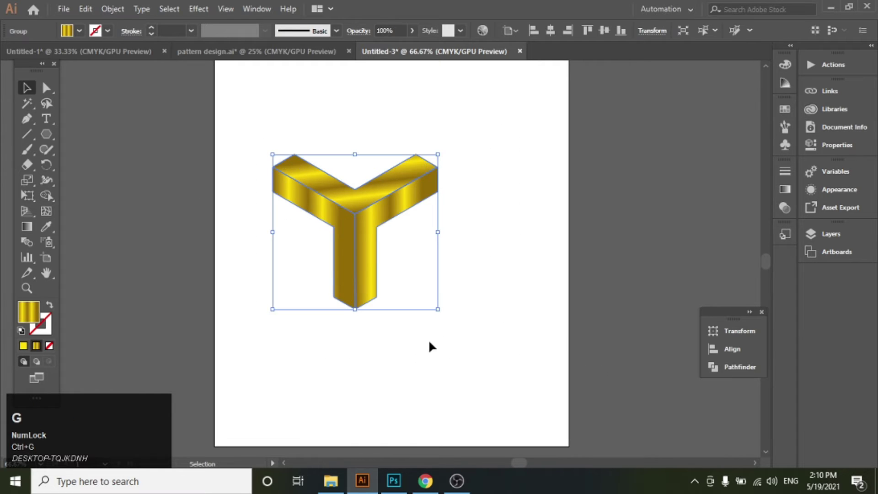
click(429, 342)
Step: Make a new pattern from the grouped gold Y and accept the swatch notice
click(355, 242)
scroll(471, 261, up, 2)
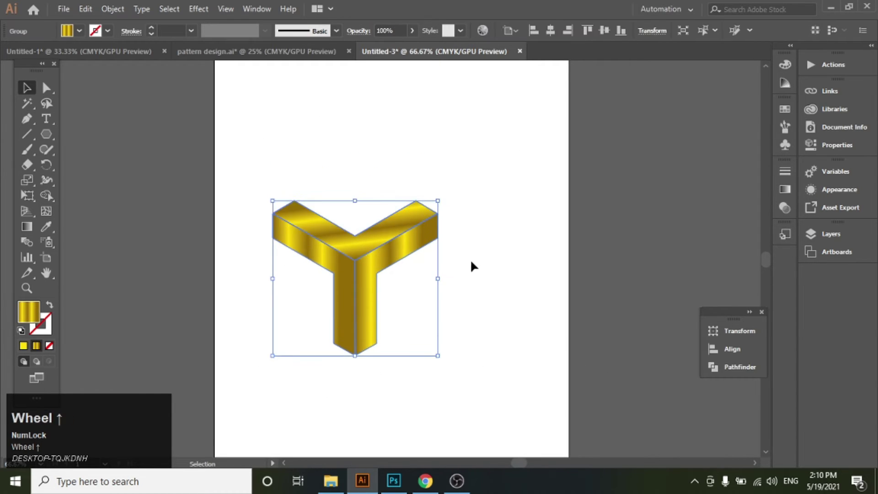
click(114, 9)
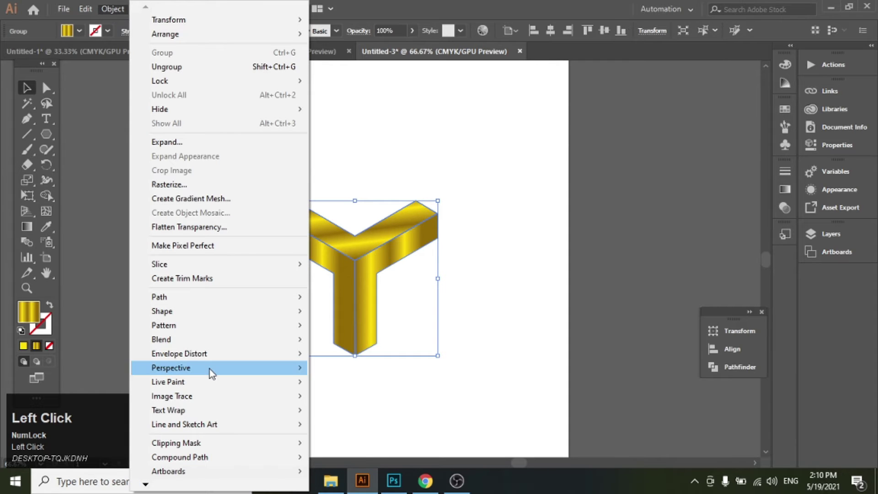
mouse_move(201, 315)
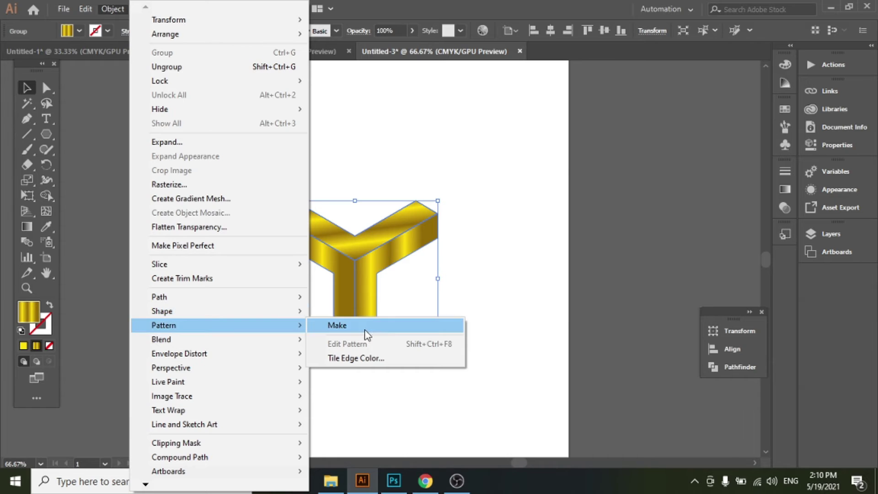
click(363, 330)
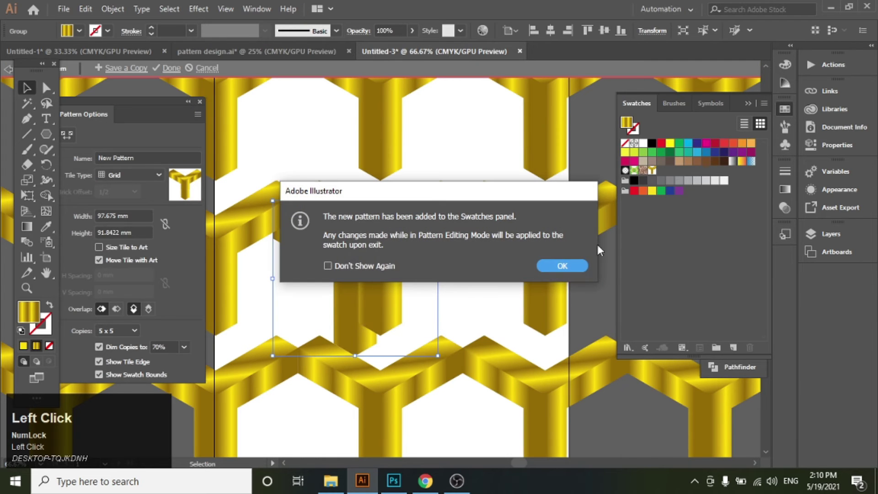
click(560, 266)
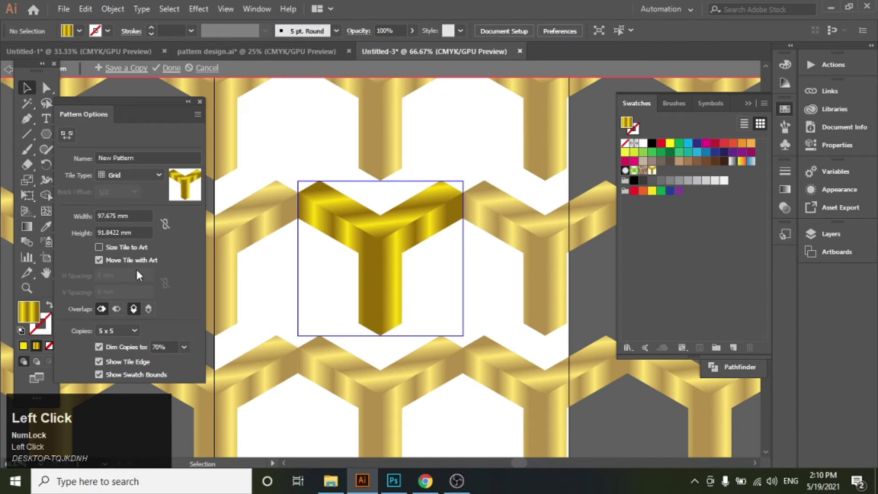
Step: Reduce the pattern tile height to 71 mm so the rows of gold Y shapes overlap
click(138, 233)
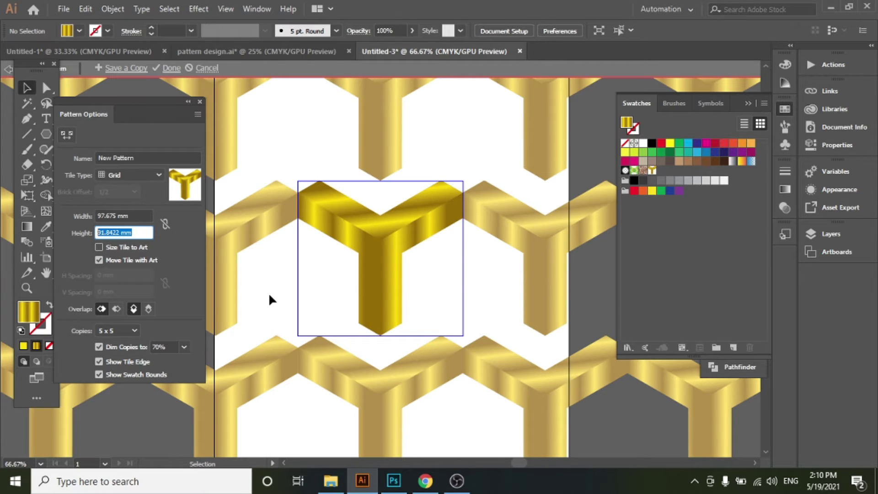
key(Down)
key(Down)
key(Down)
key(Down)
key(Down)
key(Down)
key(Down)
key(Down)
key(Down)
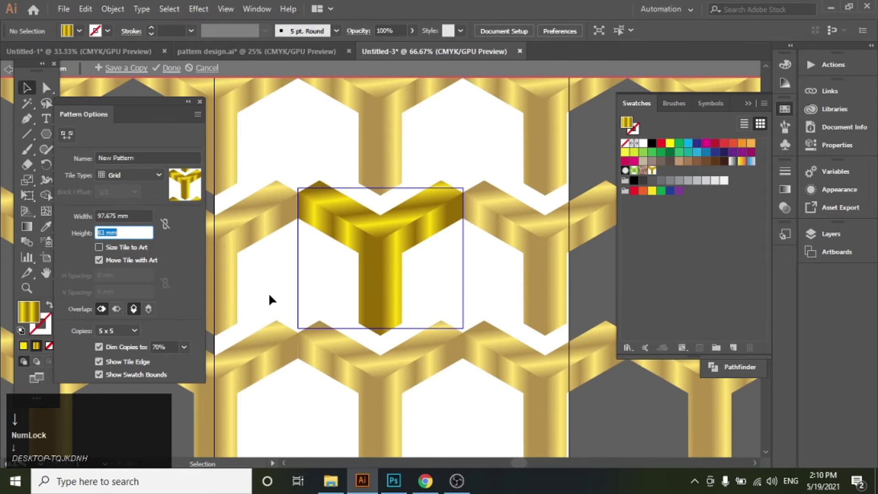
key(Down)
key(Down)
key(Down)
key(Down)
key(Down)
key(Down)
key(Down)
key(Down)
key(Down)
key(Down)
key(Down)
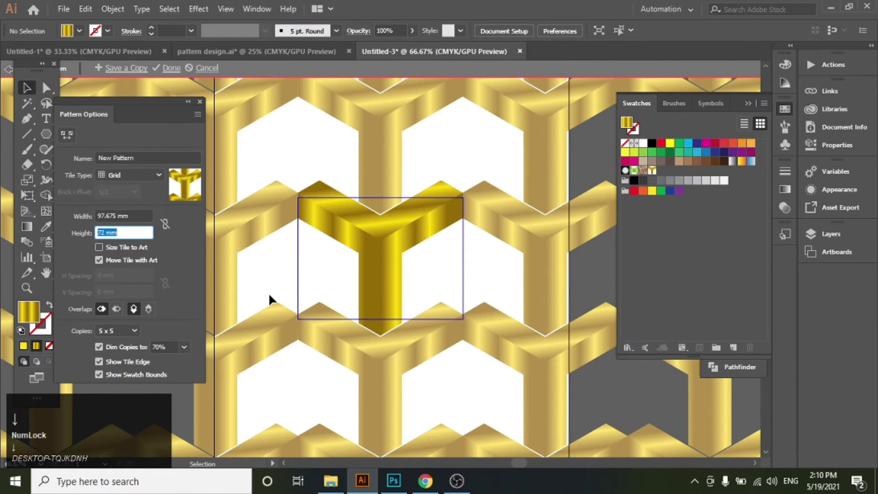
key(Down)
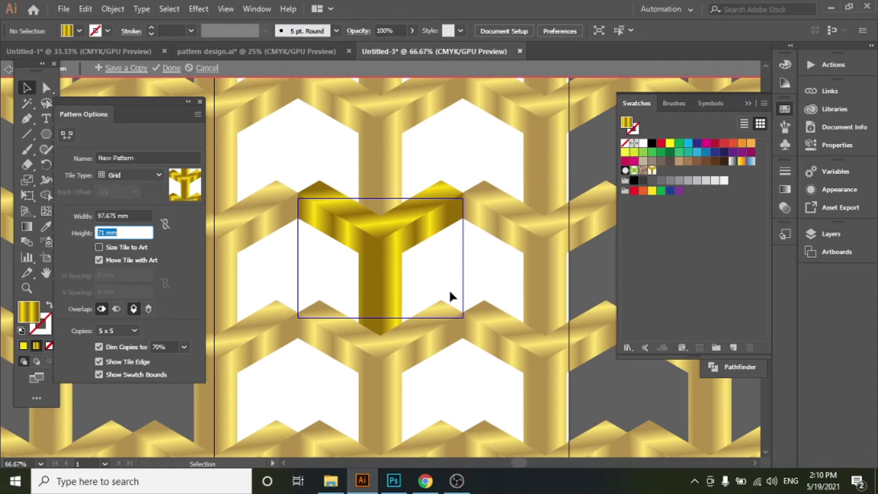
scroll(452, 295, up, 8)
scroll(452, 289, down, 3)
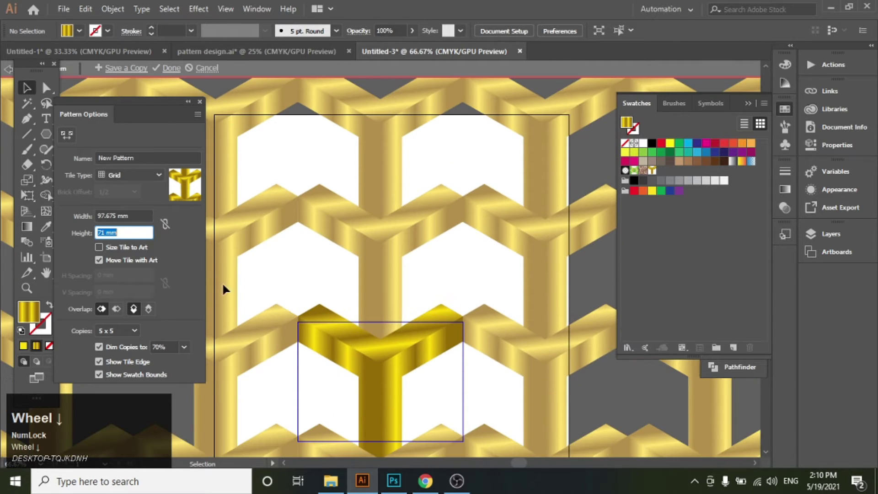
Step: Change the pattern's tile type to Brick by Row
click(152, 172)
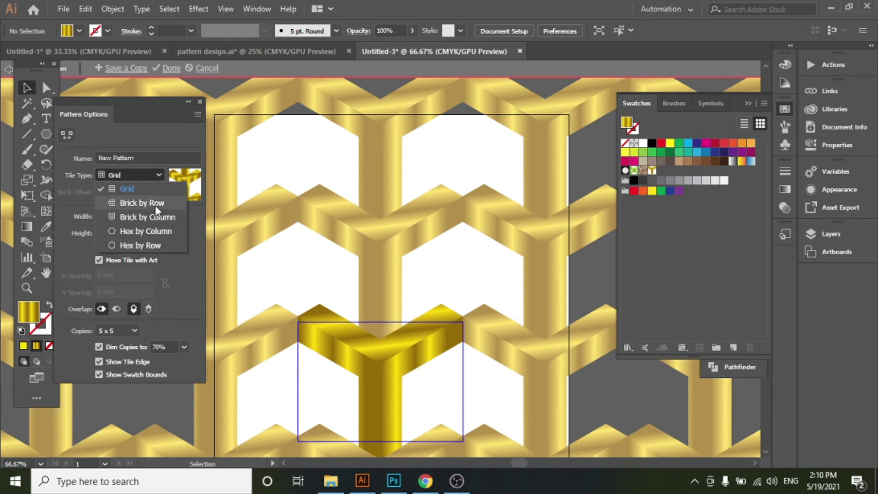
click(141, 204)
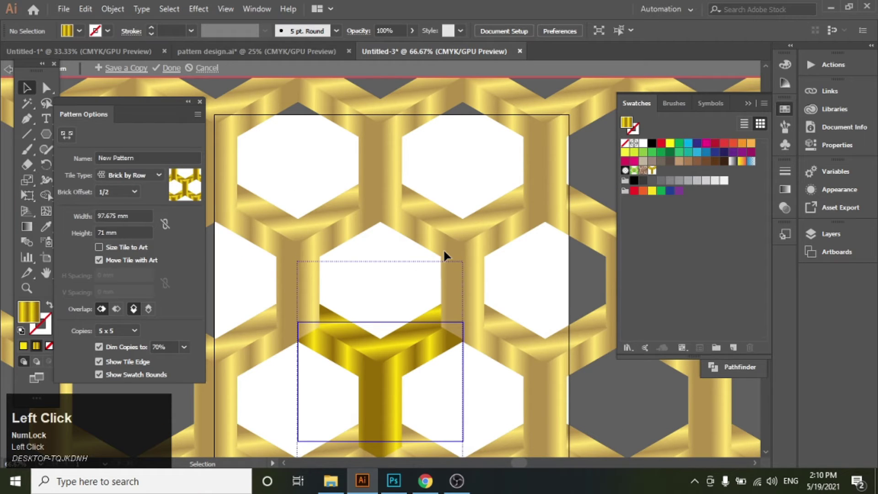
key(Num_Lock)
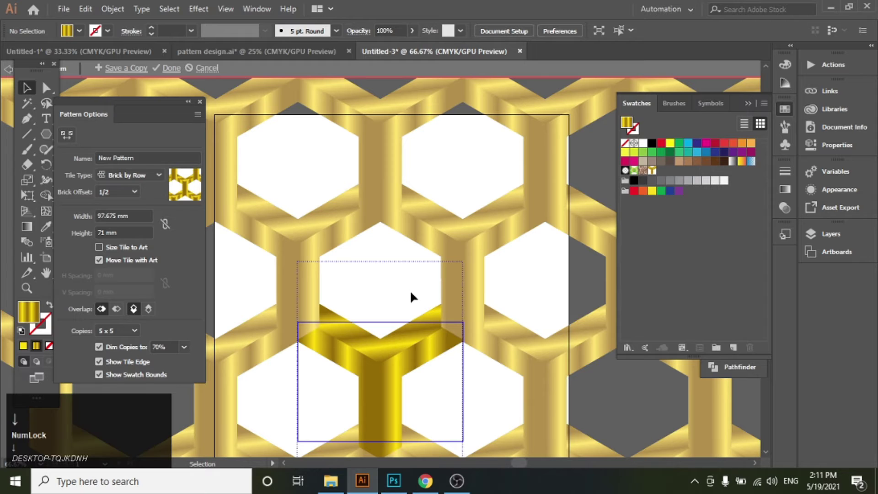
Step: Set the brick pattern's tile height to 84 mm and finish editing the pattern
click(141, 236)
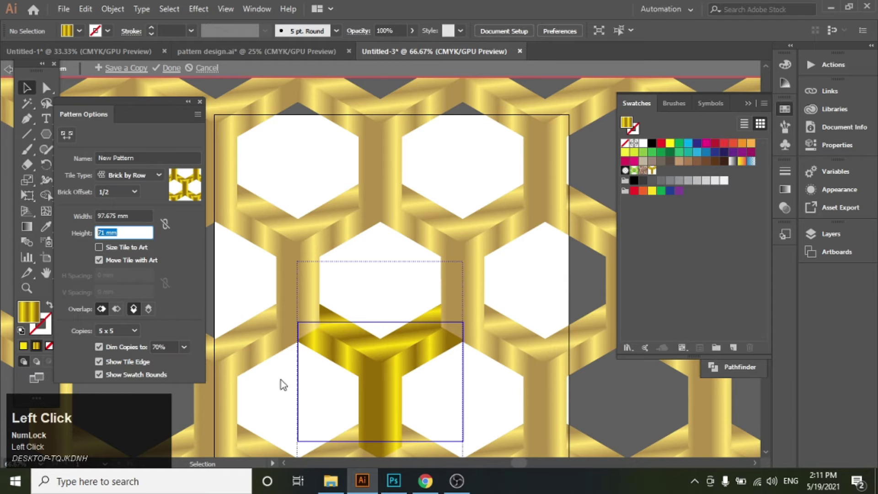
key(Up)
key(Up)
key(Up)
key(Up)
key(Up)
key(Up)
key(Up)
key(Up)
key(Up)
key(Up)
key(Up)
key(Up)
key(Up)
key(Up)
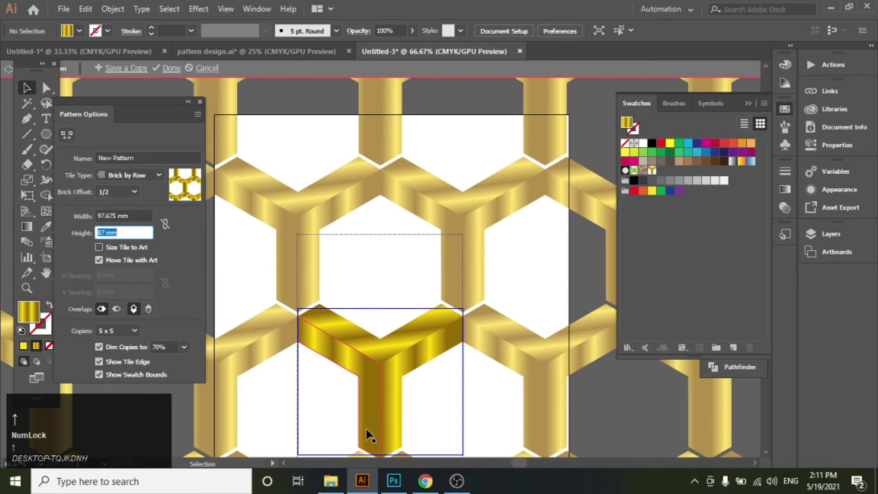
key(Down)
key(Down)
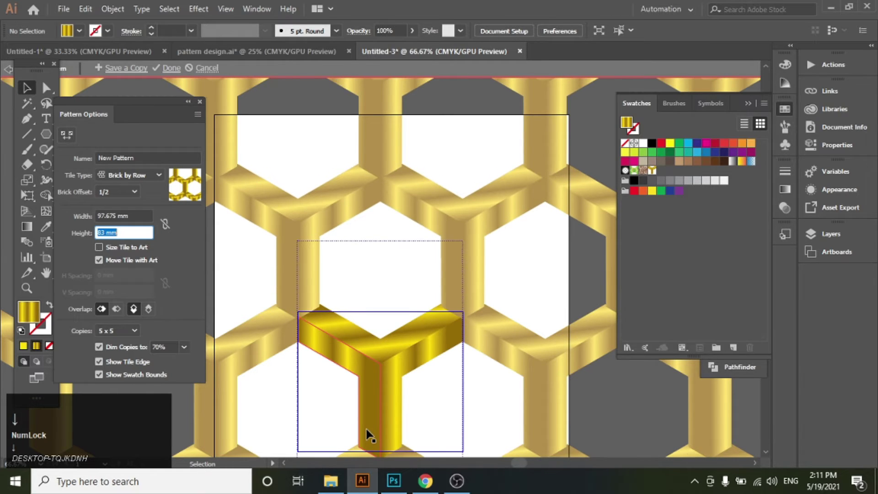
key(Up)
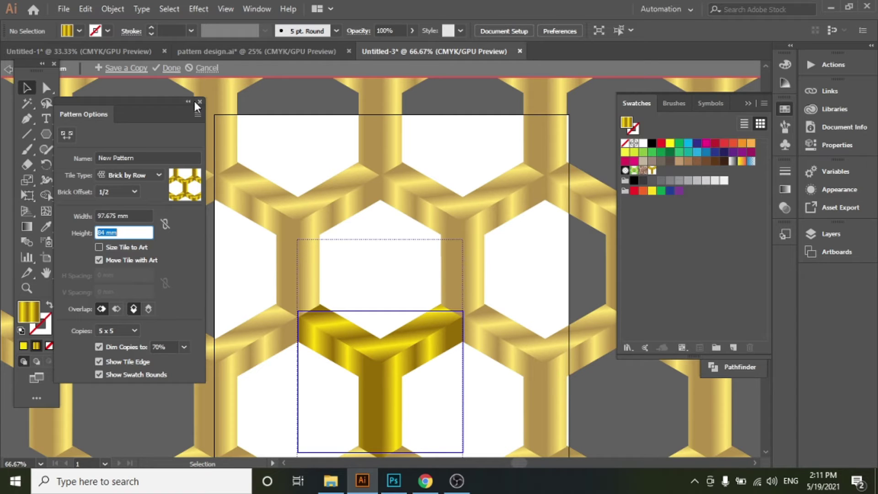
click(170, 68)
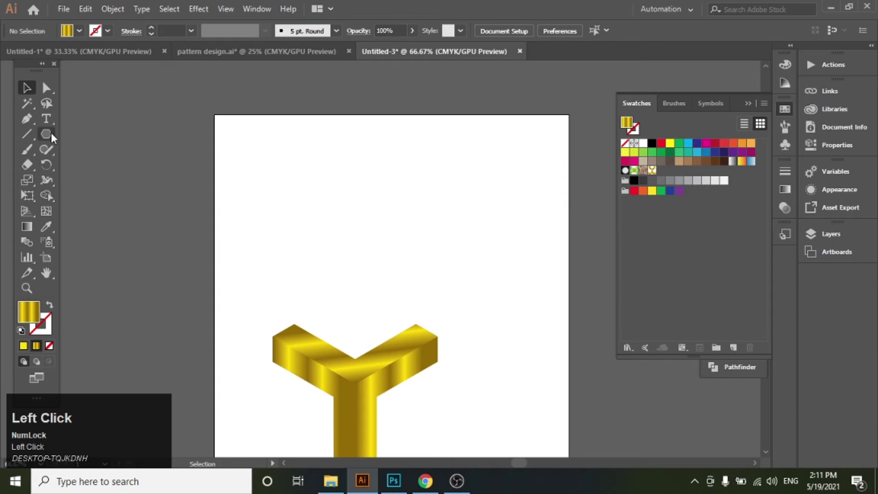
Step: Draw a full-width rectangle from the page's upper corner, fill it with the new gold Y pattern, and deselect it
drag(51, 133, 109, 133)
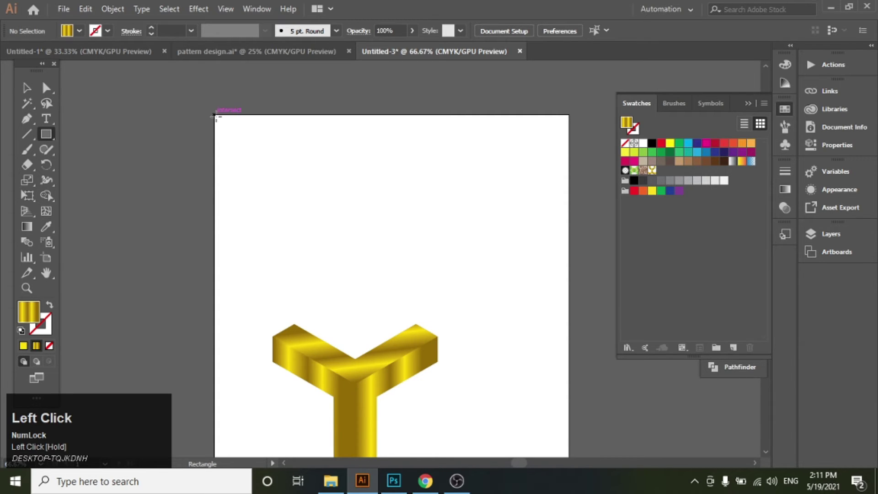
drag(214, 116, 571, 292)
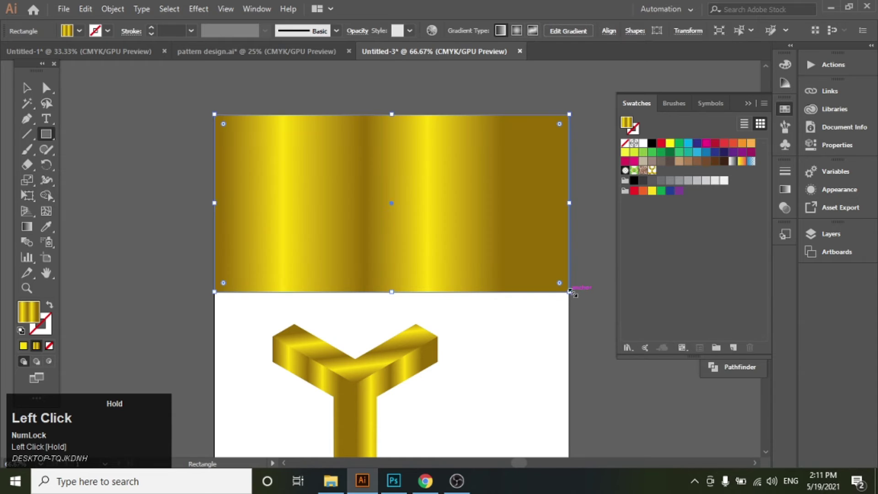
click(652, 171)
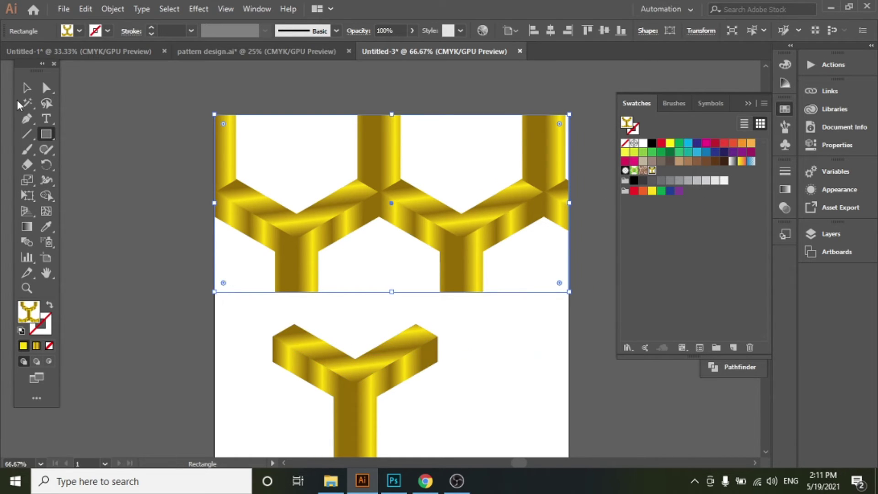
click(25, 87)
click(167, 287)
scroll(402, 355, down, 5)
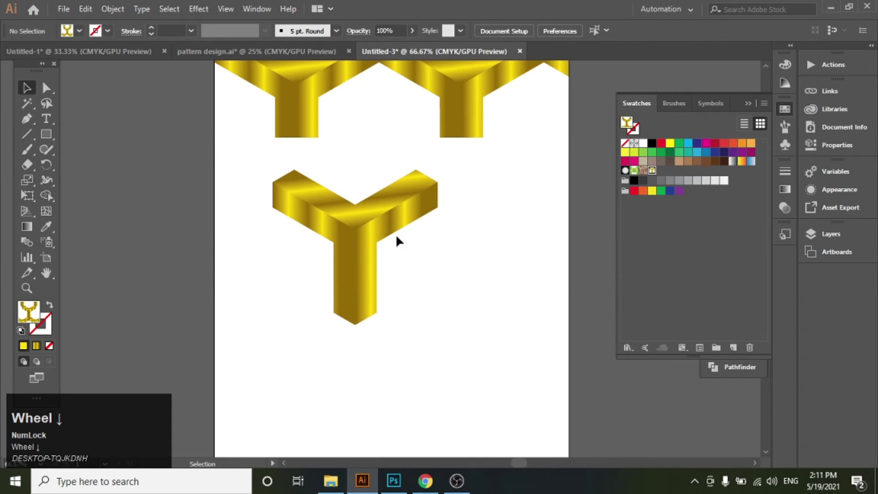
Step: Delete the pattern-filled rectangle and remove the gold Y pattern swatch
scroll(453, 206, up, 3)
click(470, 161)
key(Delete)
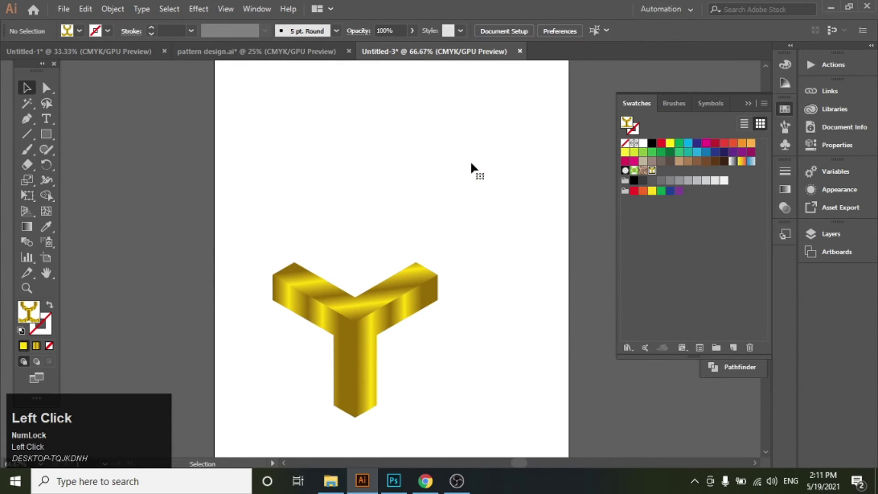
click(653, 170)
click(750, 347)
click(440, 255)
Step: Scale the grouped gold Y down proportionally about its centre to about 46 mm wide
drag(499, 201, 281, 433)
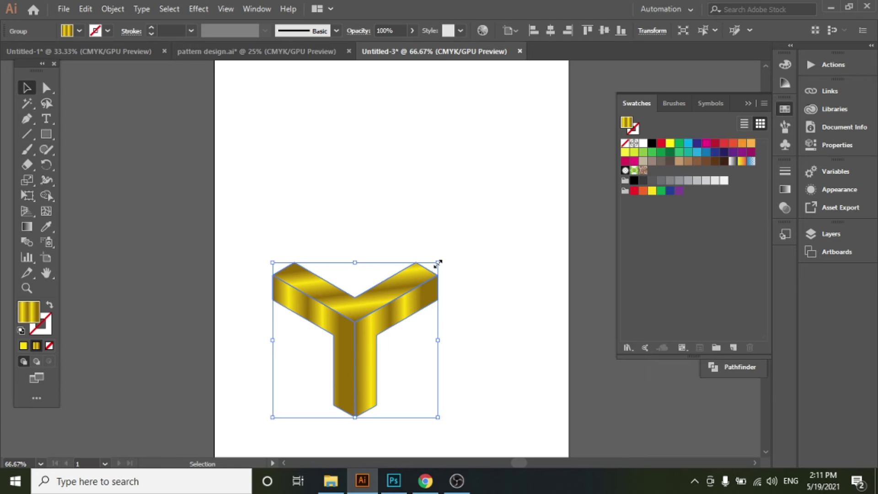
drag(438, 263, 395, 304)
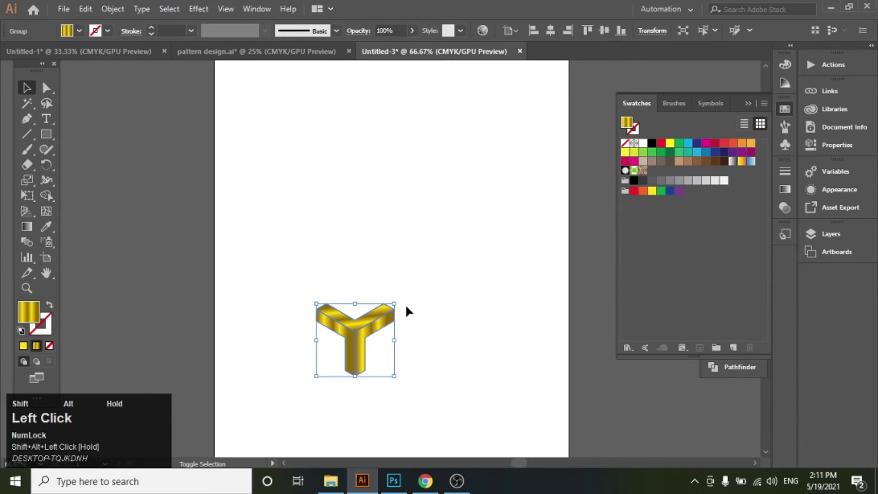
click(451, 340)
Step: Make a new pattern from the reduced gold Y and accept the swatch notice
scroll(411, 330, down, 3)
drag(280, 206, 476, 347)
scroll(427, 306, up, 2)
click(117, 9)
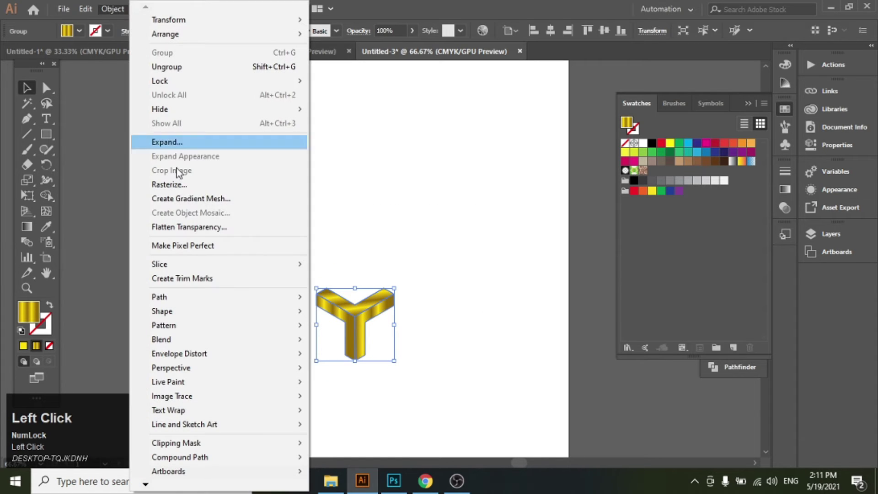
mouse_move(176, 311)
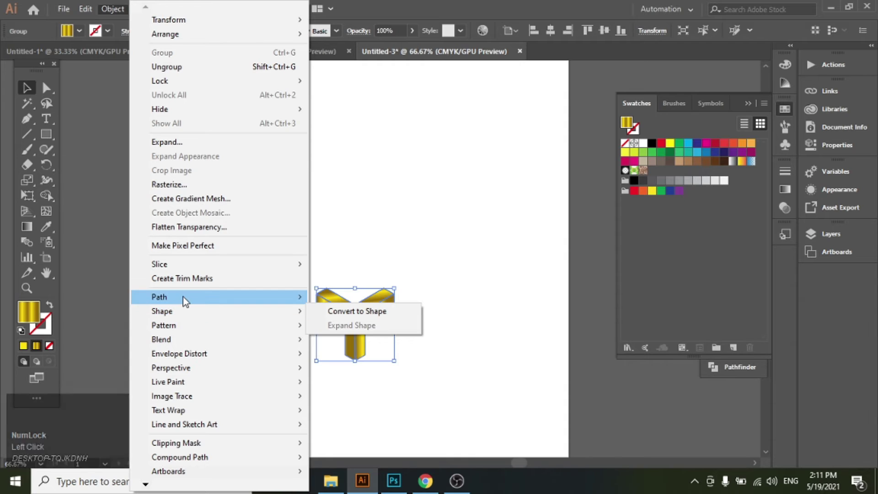
mouse_move(188, 325)
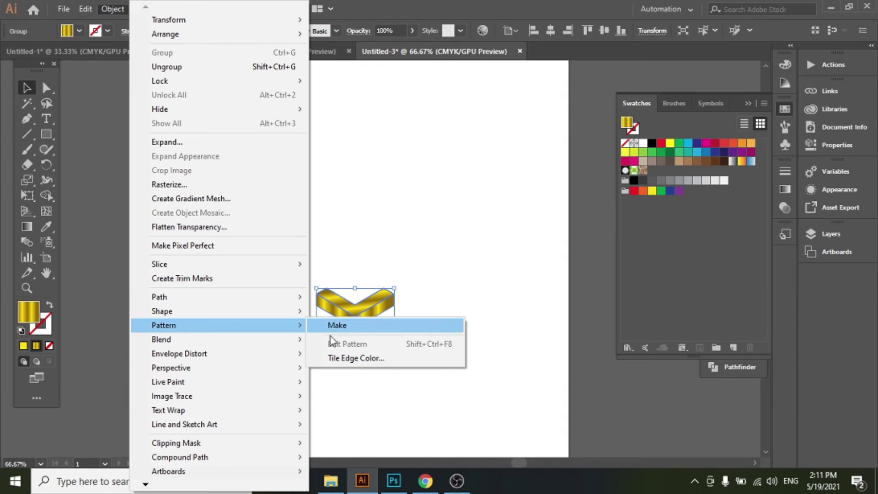
click(354, 327)
click(553, 266)
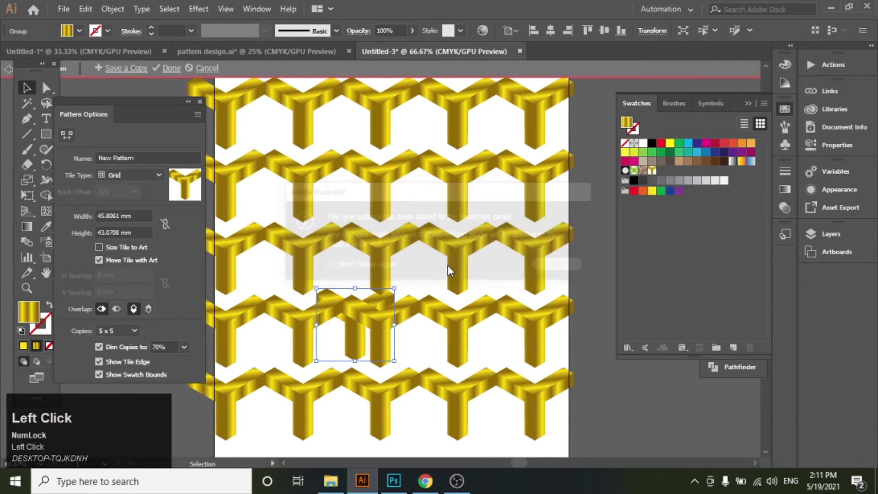
Step: Set the small Y pattern's tile type to Brick by Row
click(142, 230)
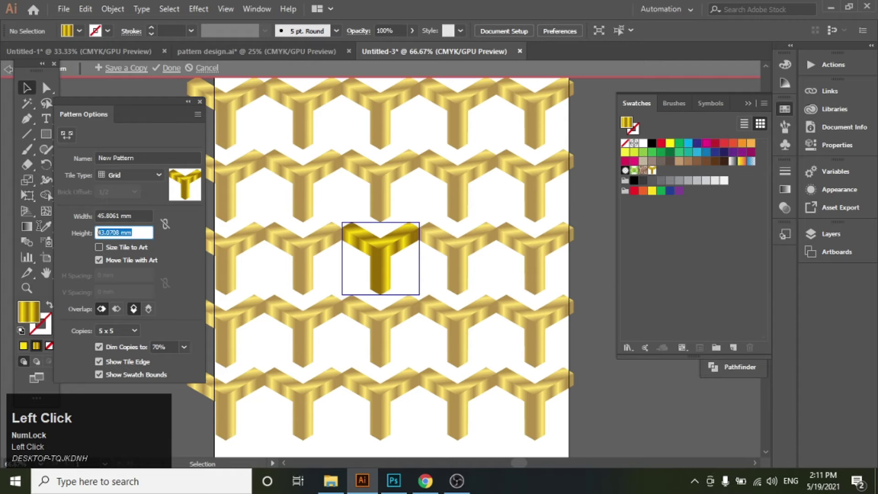
click(153, 178)
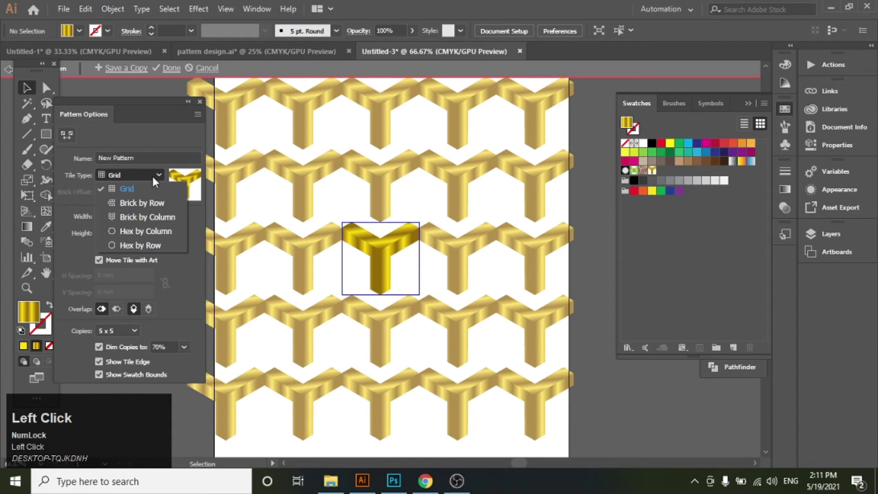
click(149, 204)
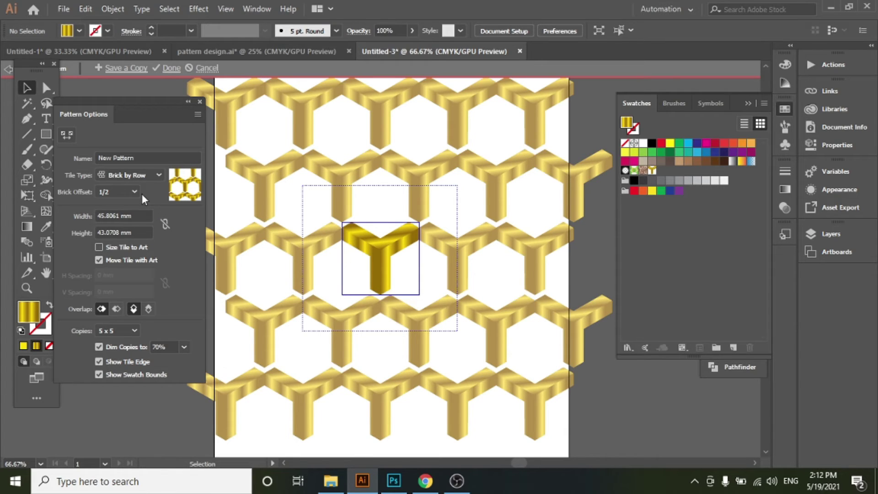
Step: Set the small Y pattern's tile height to 39 mm and finish editing the pattern
click(141, 234)
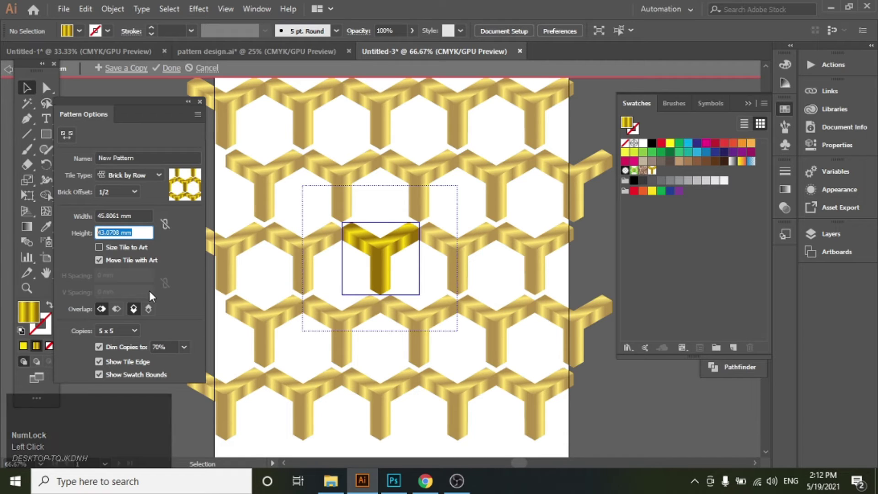
key(Down)
key(Down)
key(Down)
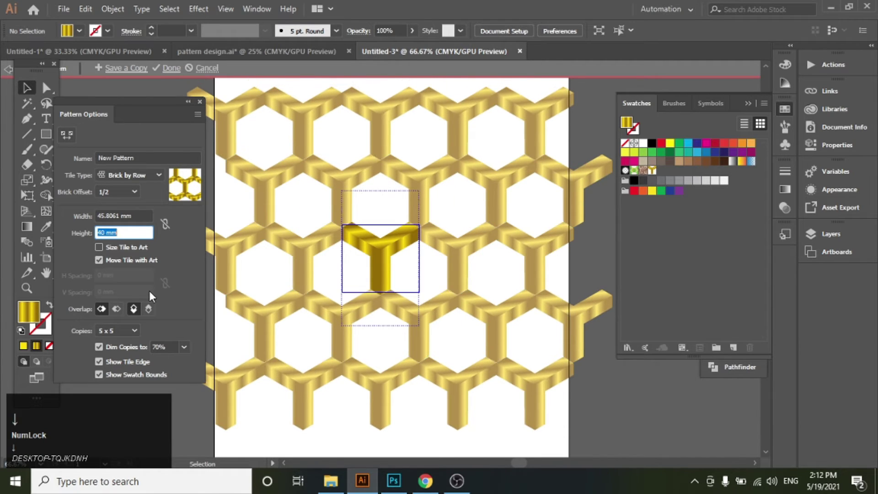
key(Down)
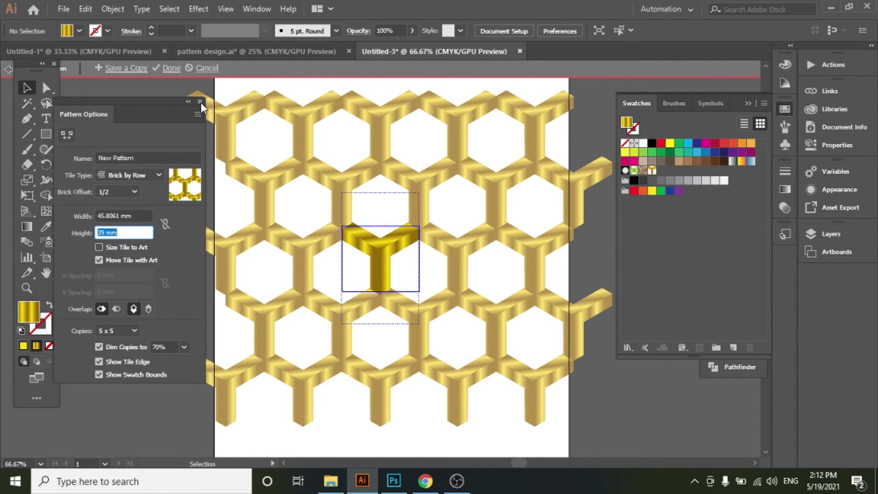
click(170, 69)
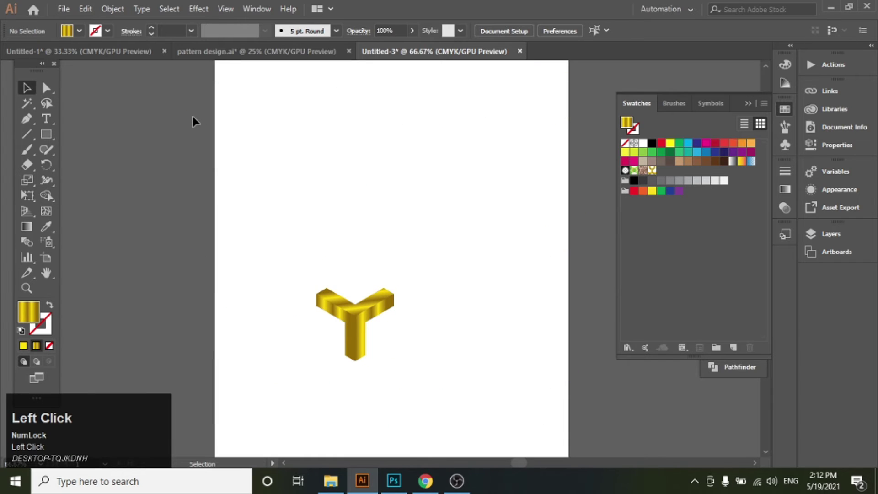
Step: Draw a rectangle across the upper part of the page and fill it with the small gold Y pattern swatch
scroll(283, 197, up, 2)
click(46, 134)
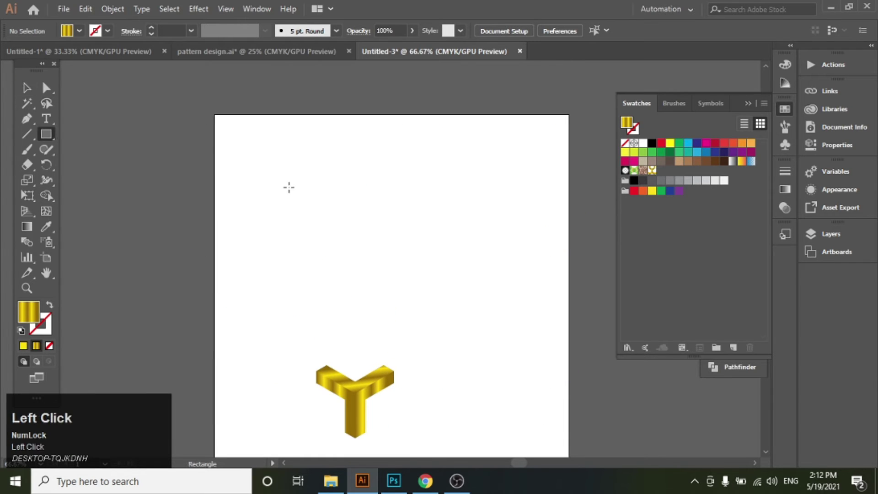
drag(218, 136, 568, 342)
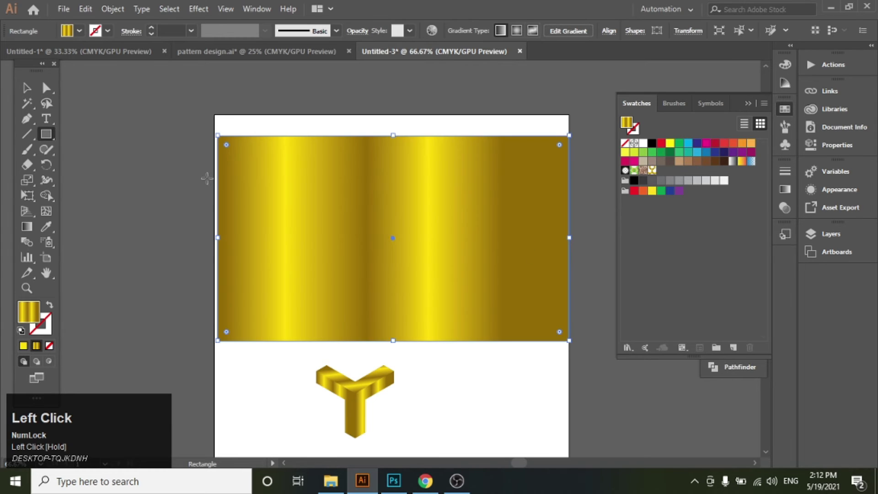
click(80, 30)
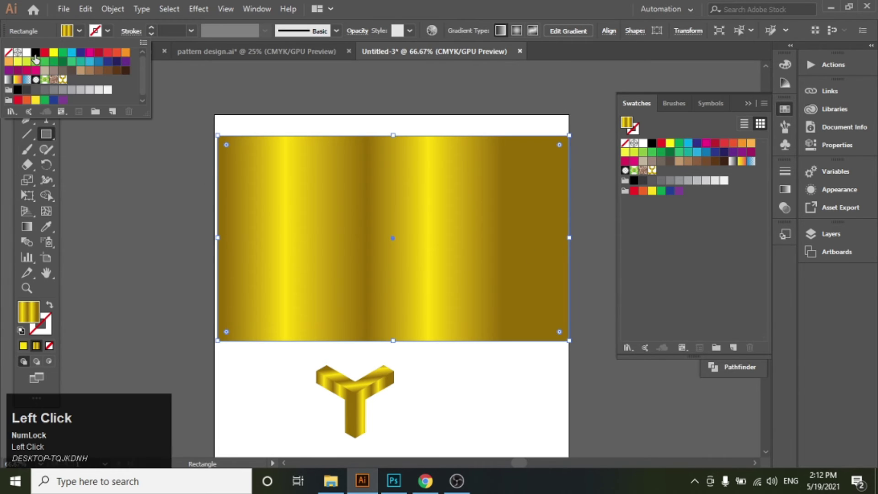
click(9, 53)
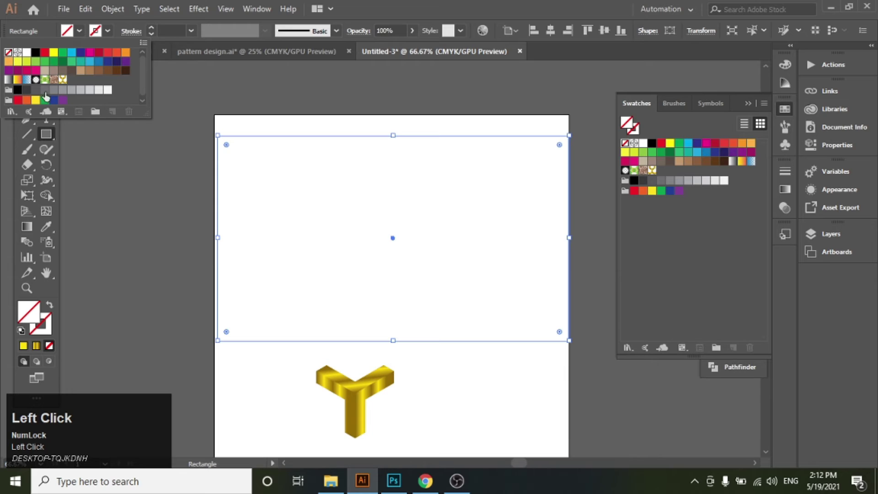
click(653, 171)
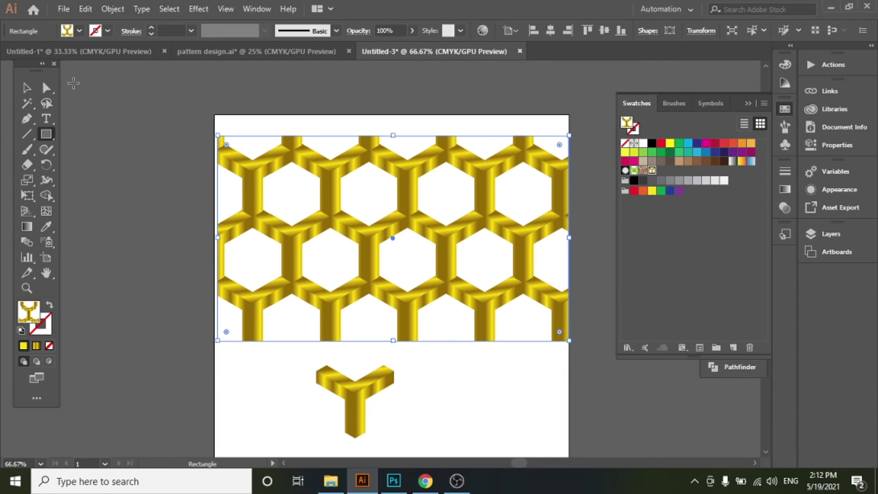
Step: Enlarge the patterned rectangle beyond the page's left, top and right edges and deselect it
key(v)
drag(218, 134, 77, 83)
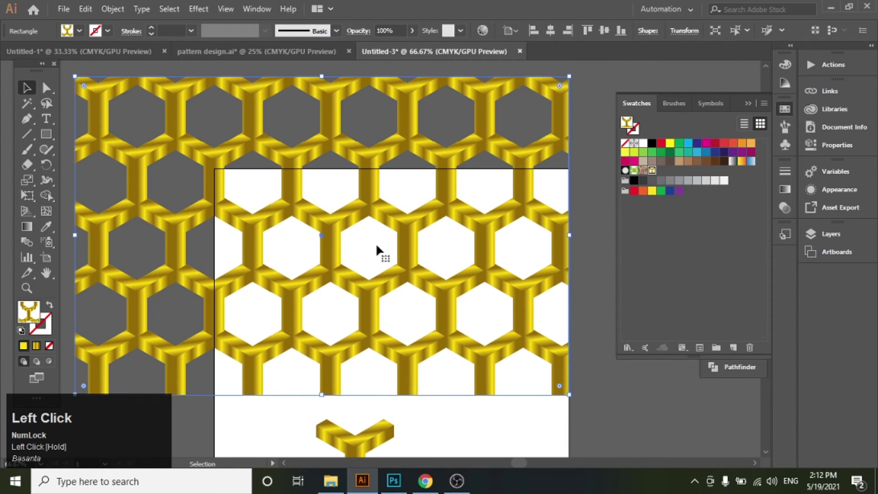
scroll(603, 279, up, 3)
drag(569, 152, 604, 134)
scroll(402, 305, down, 4)
click(456, 397)
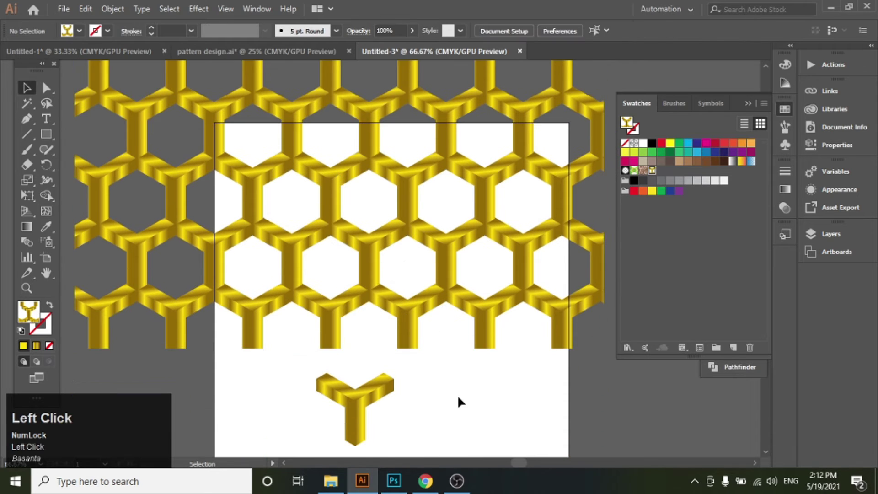
Step: Examine how the gold honeycomb pattern repeats across the enlarged rectangle and compare it with the single Y
scroll(440, 288, up, 2)
scroll(396, 320, up, 2)
click(395, 319)
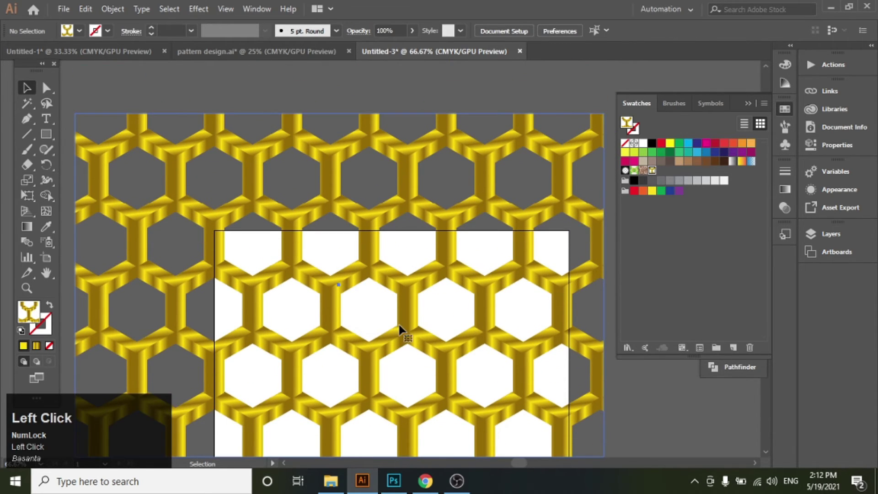
scroll(396, 320, down, 1)
scroll(396, 320, down, 1)
click(462, 366)
scroll(462, 366, down, 1)
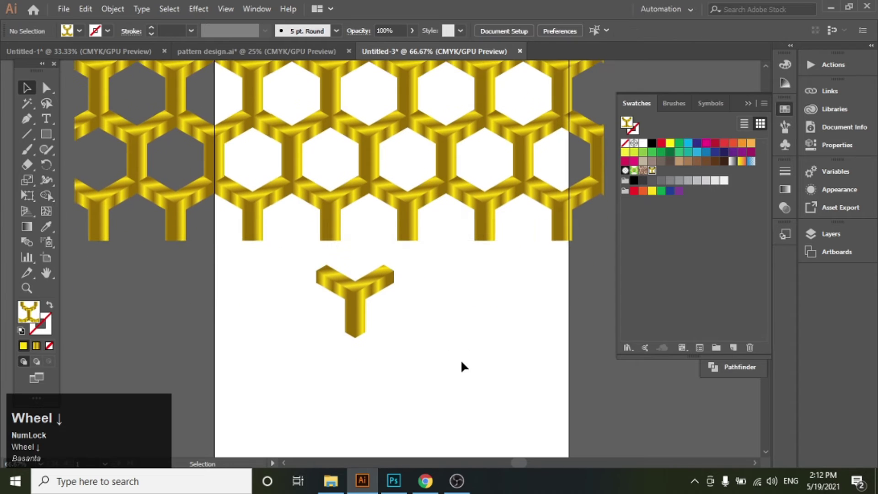
scroll(407, 304, up, 1)
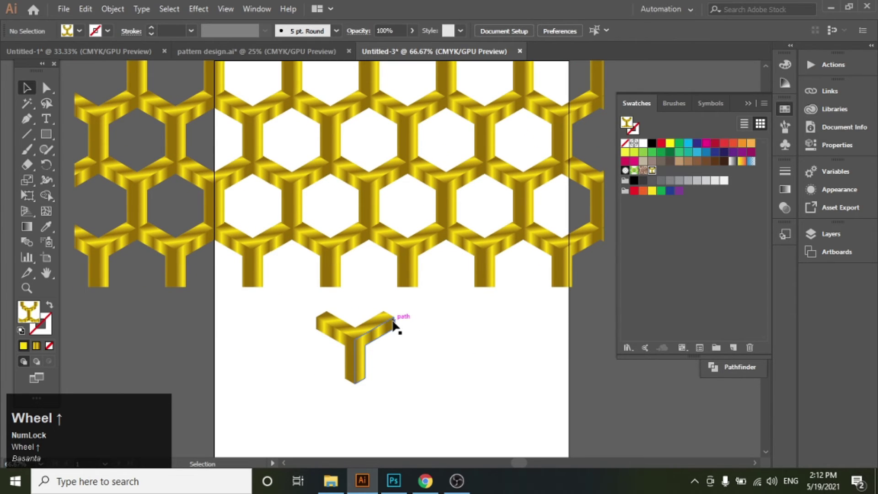
scroll(404, 334, down, 1)
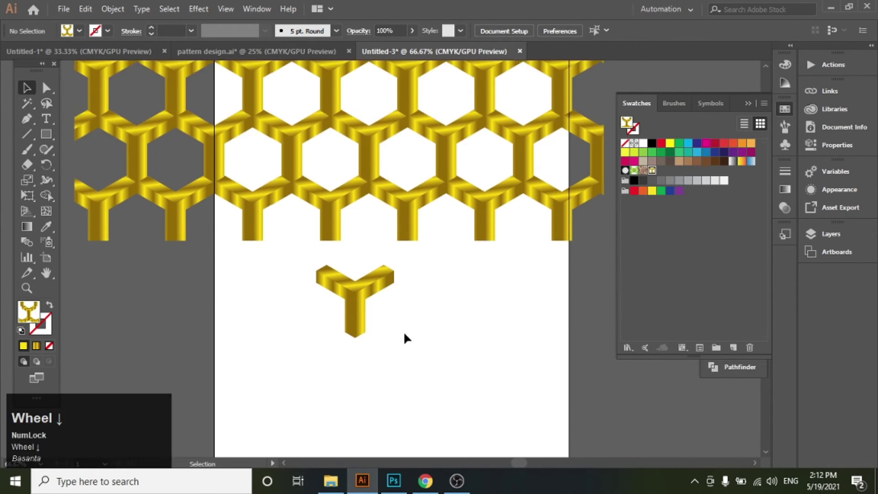
click(390, 306)
scroll(389, 305, down, 1)
scroll(485, 206, up, 1)
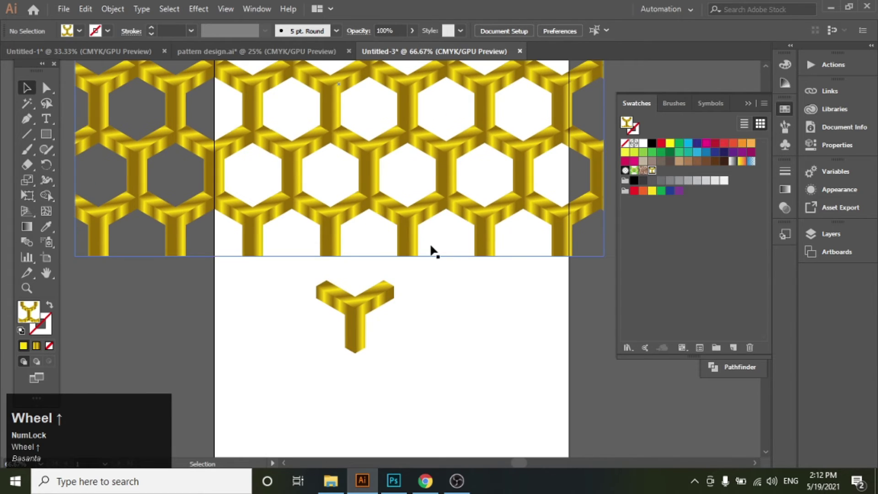
Step: Enlarge the artboard on its left, top and right sides so it surrounds the whole patterned rectangle
key(z)
alt+click(410, 234)
key(v)
click(456, 333)
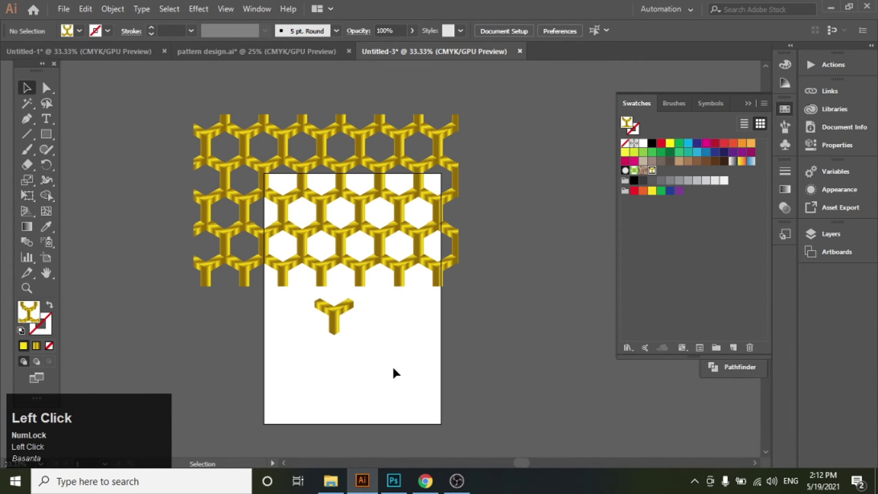
key(shift+o)
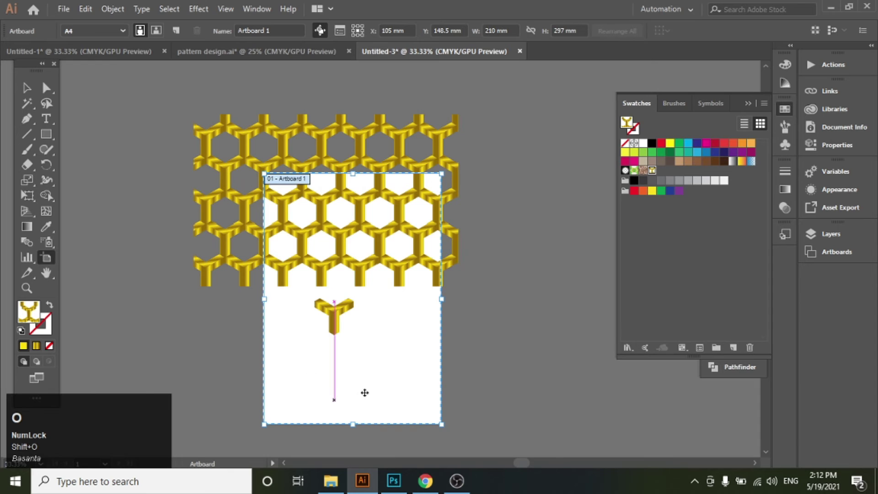
drag(263, 174, 172, 102)
drag(442, 263, 476, 257)
scroll(384, 325, down, 2)
click(478, 314)
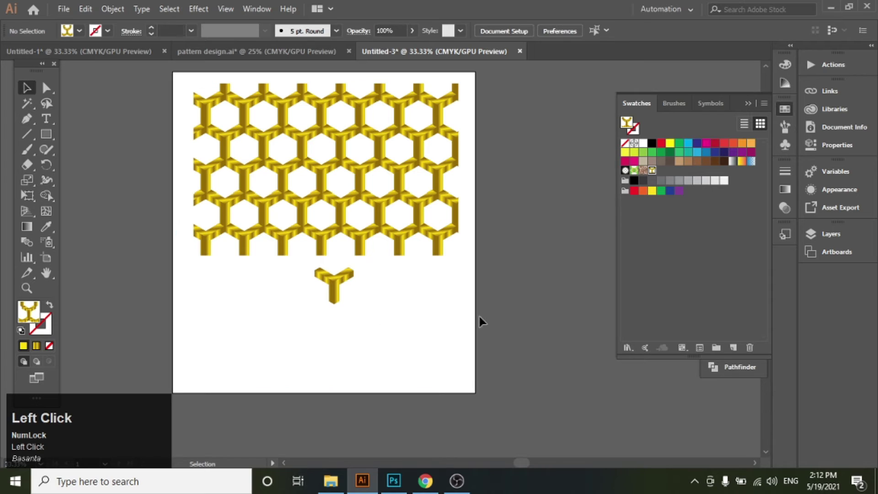
Step: Move the single gold Y to the lower-right corner of the artboard
click(334, 283)
drag(407, 333, 289, 247)
drag(219, 205, 326, 278)
Step: Make another new pattern from the relocated gold Y and accept the swatch notice
click(112, 10)
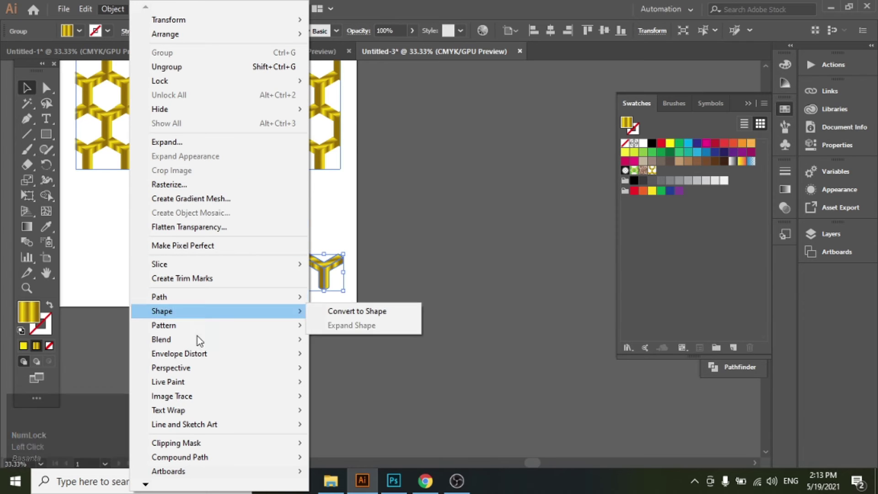
mouse_move(239, 327)
click(348, 330)
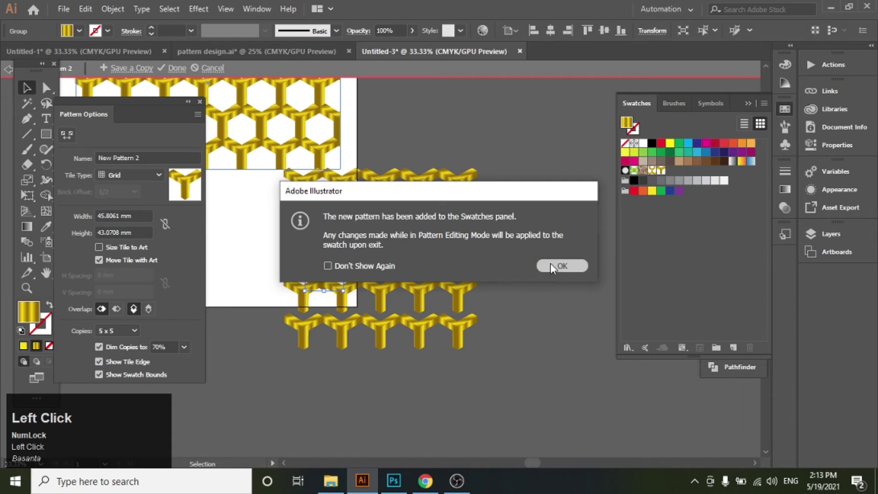
click(551, 264)
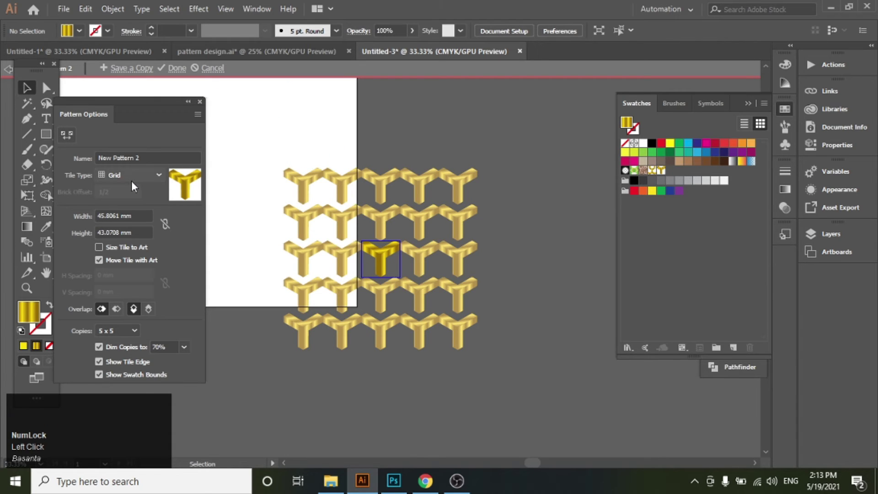
Step: Keep the new pattern's tile type as Grid and set its tile height to 34 mm
click(154, 174)
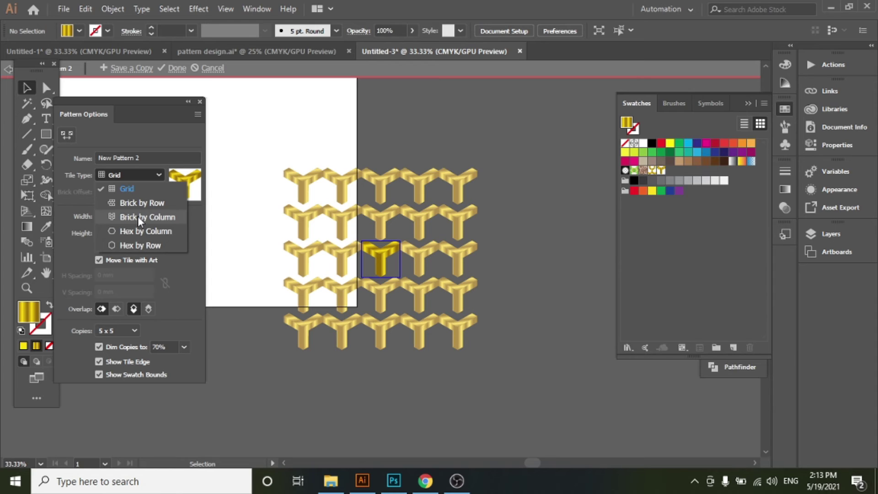
click(135, 189)
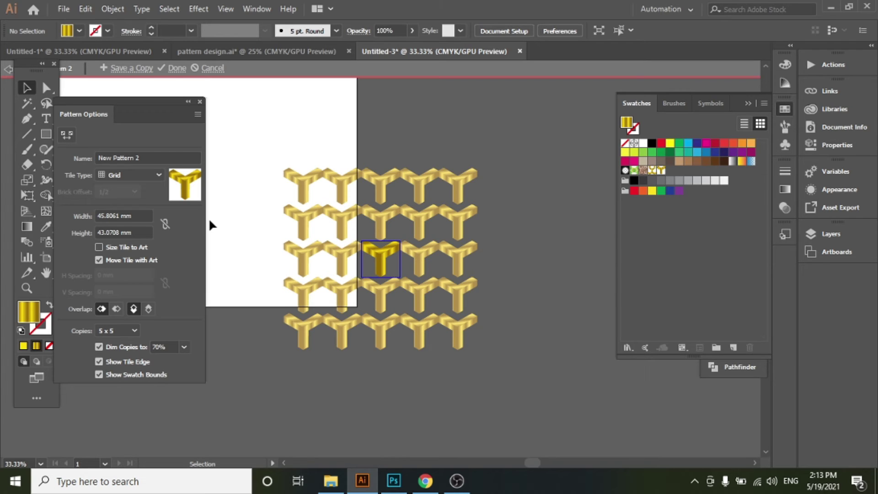
click(142, 230)
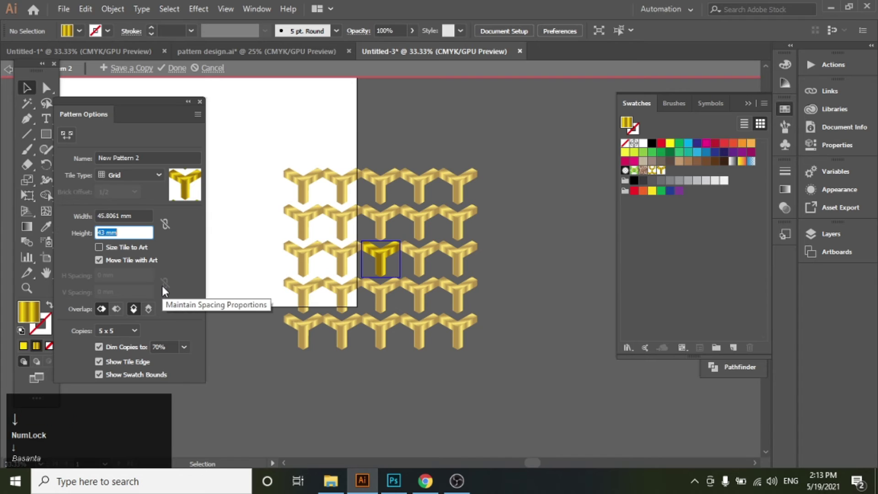
key(Down)
key(Down)
key(Down)
key(Down)
key(Down)
key(Down)
key(Down)
key(Down)
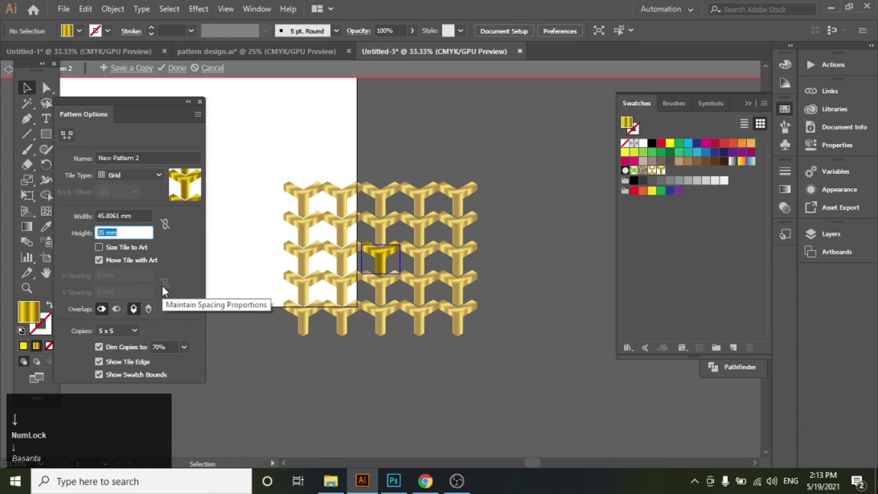
key(Down)
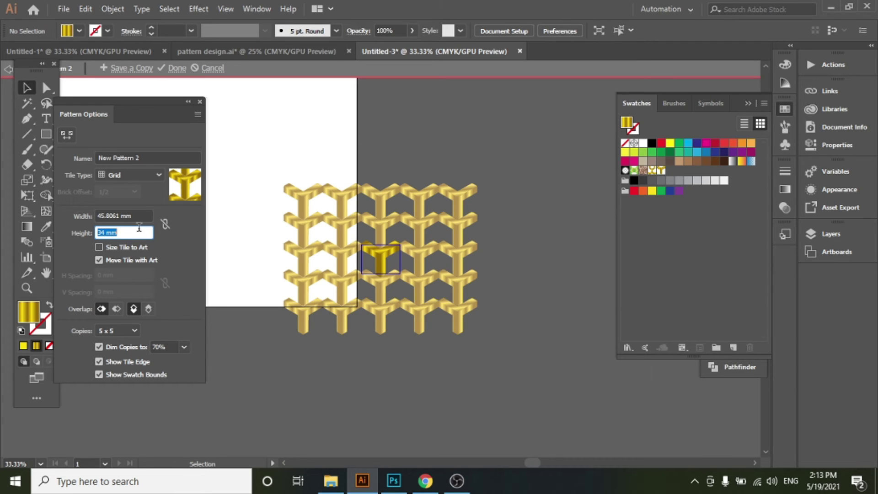
Step: Set the new pattern's tile type to Brick by Column with a 29 mm tile width and finish editing it
click(156, 175)
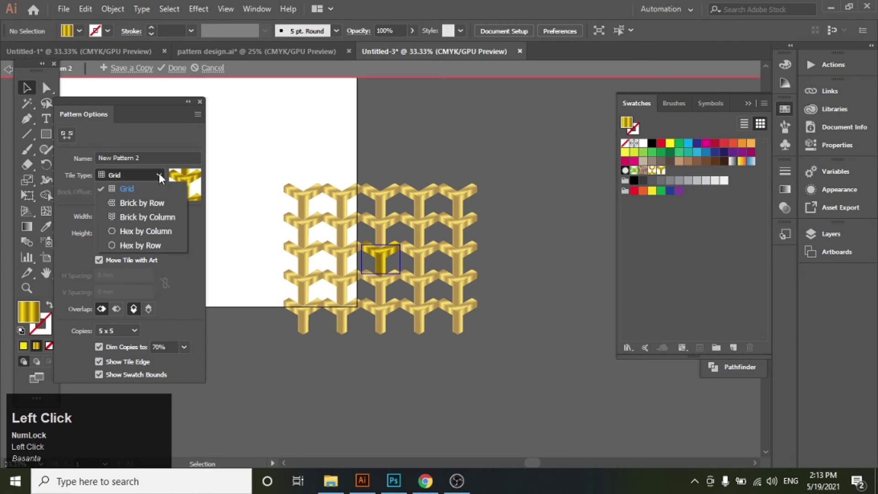
click(142, 216)
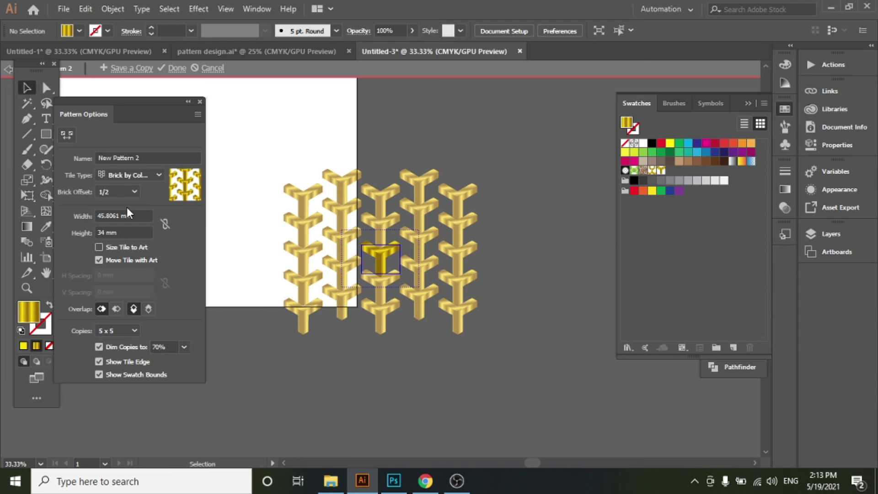
click(140, 218)
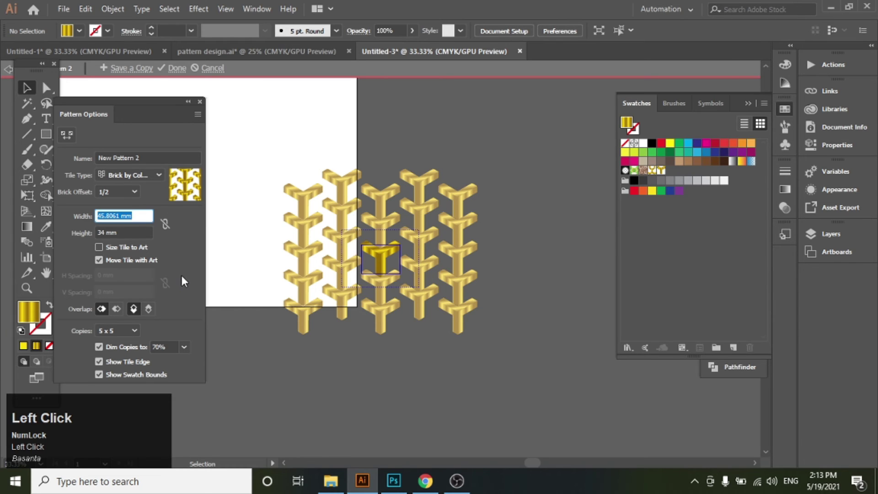
key(Down)
key(Down)
key(Down)
key(Down)
key(Down)
key(Down)
key(Down)
key(Down)
key(Down)
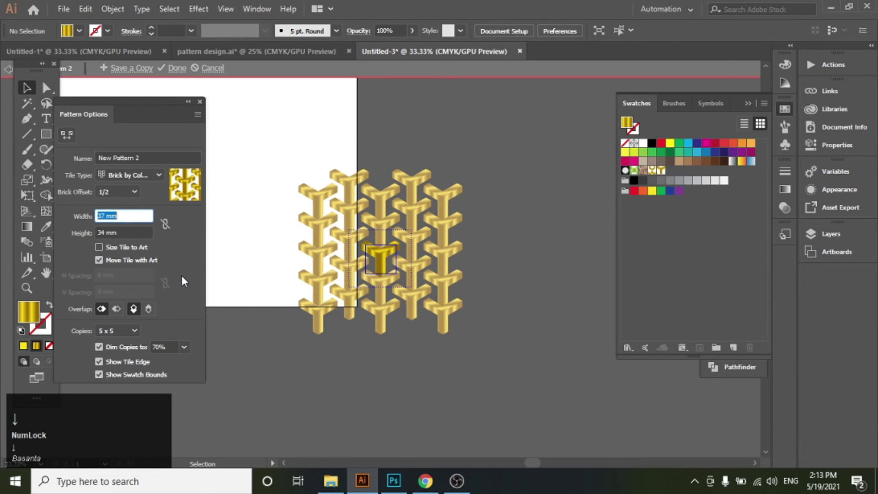
key(Down)
key(Down)
key(Down)
key(Down)
key(Down)
key(Down)
key(Down)
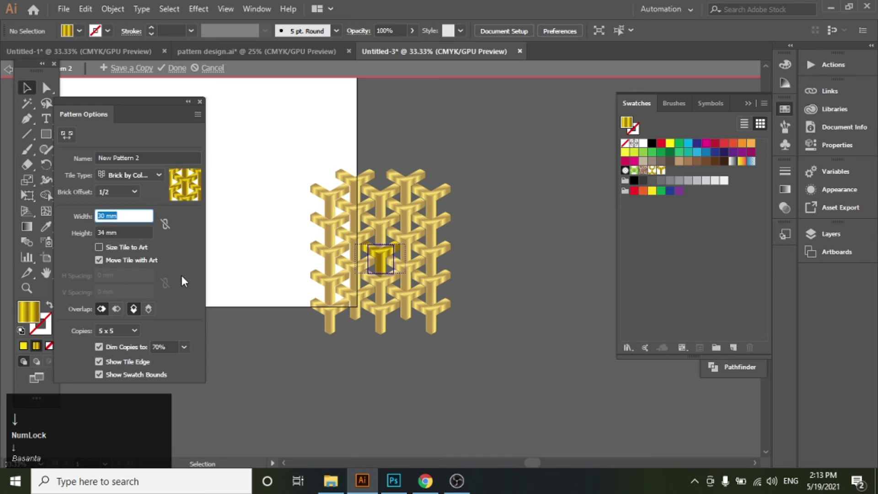
key(Down)
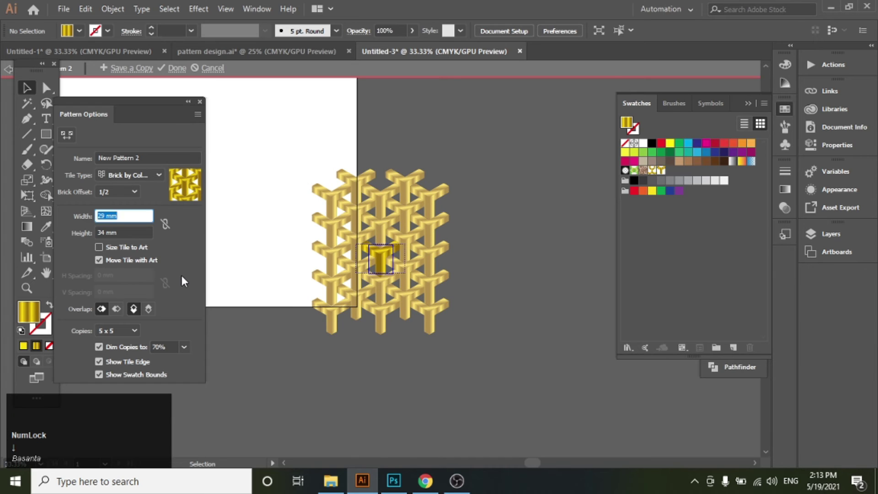
key(Down)
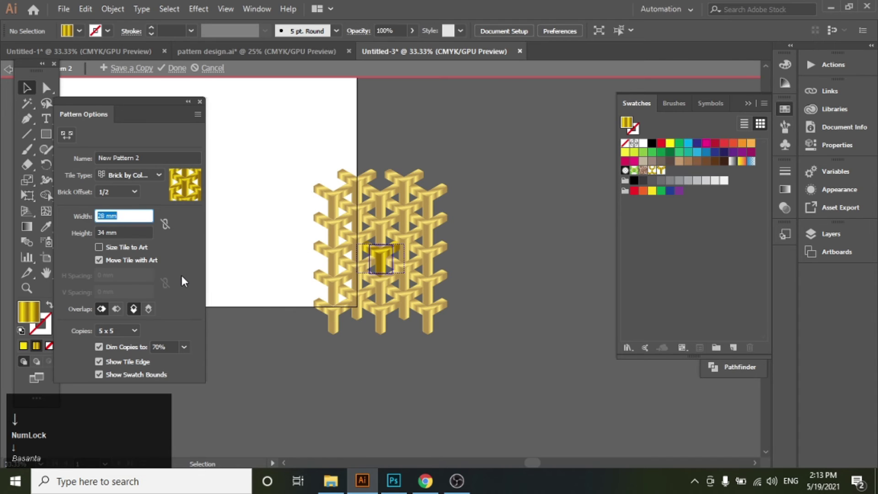
key(Up)
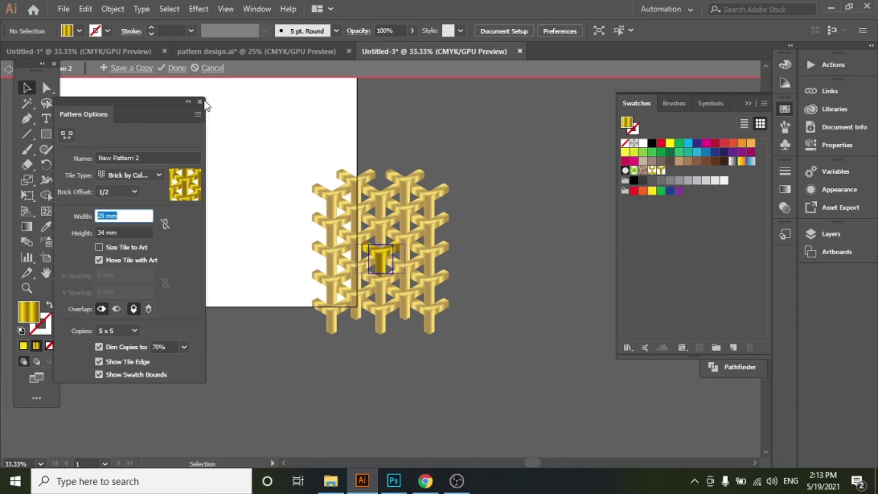
click(176, 68)
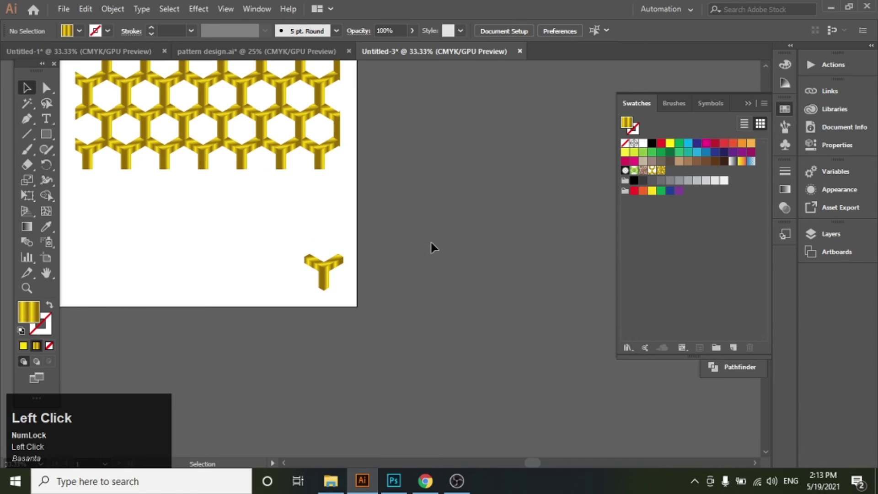
Step: Draw a large rectangle beside the artboard's right edge, next to the honeycomb pattern and the single Y
scroll(387, 279, down, 1)
scroll(388, 284, up, 1)
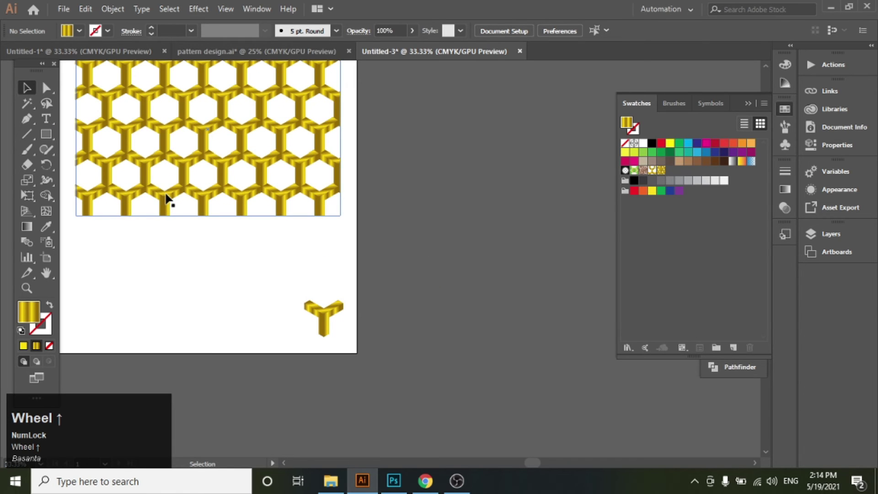
click(71, 155)
click(46, 134)
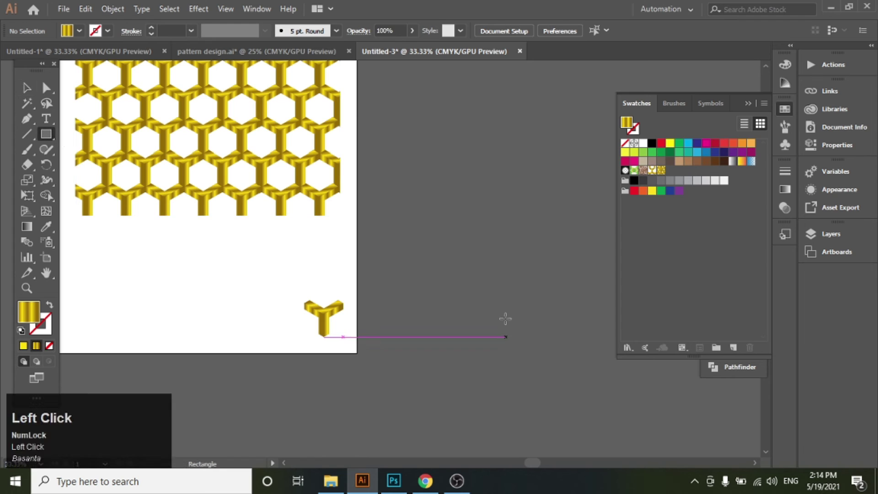
drag(367, 161, 642, 385)
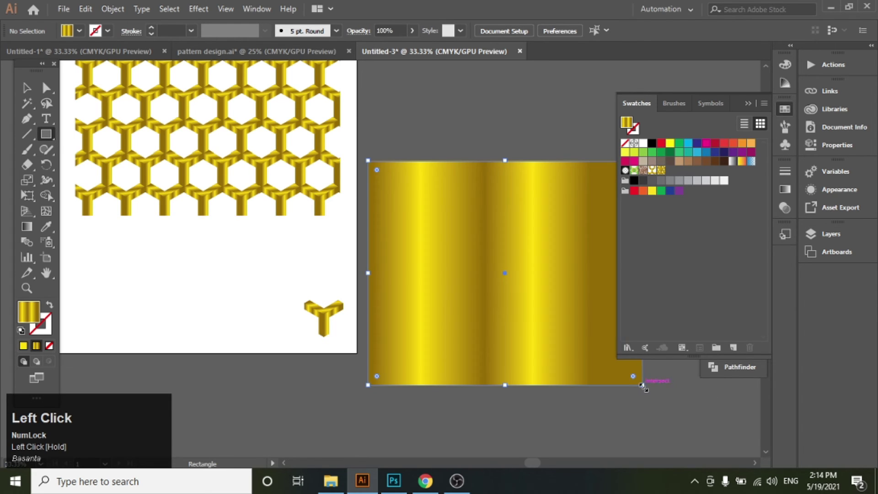
Step: Fill the large rectangle with the newest gold Brick by Column pattern swatch and deselect it
click(661, 170)
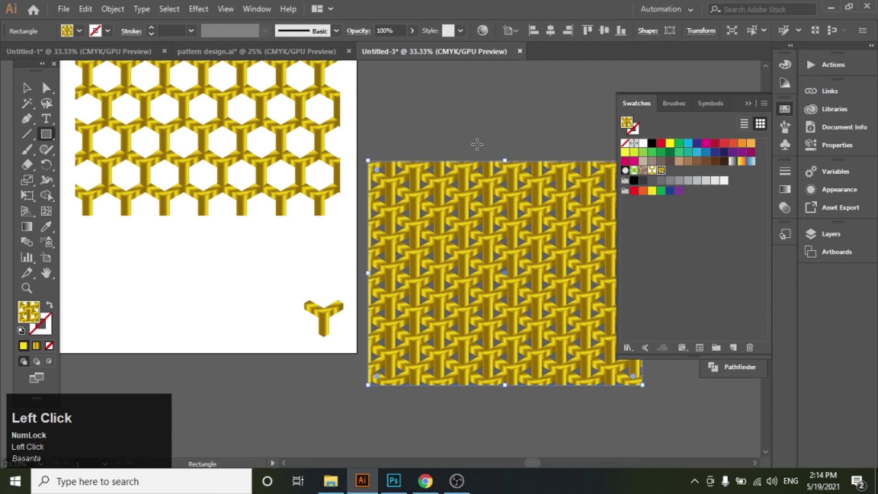
click(26, 88)
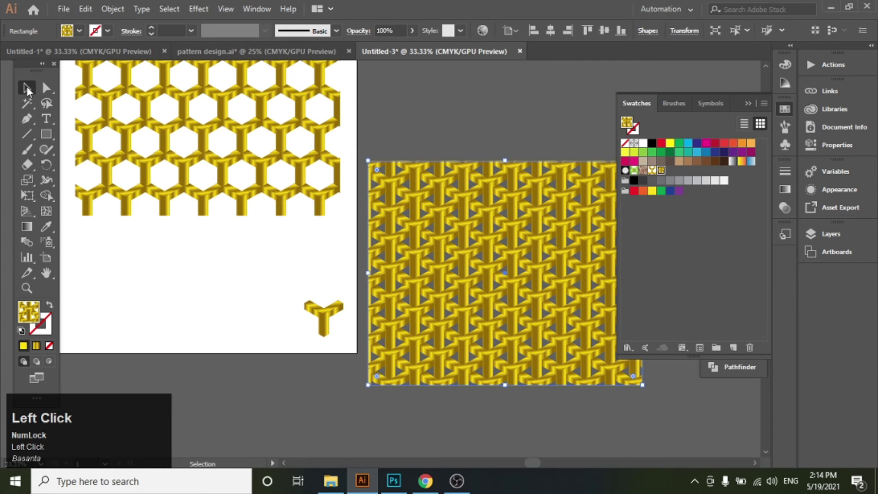
click(470, 119)
Step: Draw a slightly larger rectangle over the gold-patterned rectangle and fill it with white
key(space)
drag(457, 122, 288, 136)
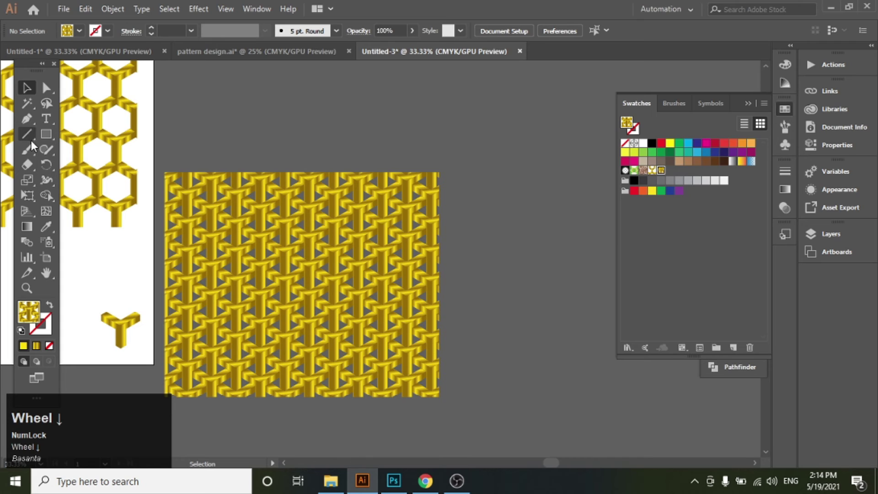
click(46, 134)
drag(159, 165, 445, 403)
scroll(526, 229, down, 3)
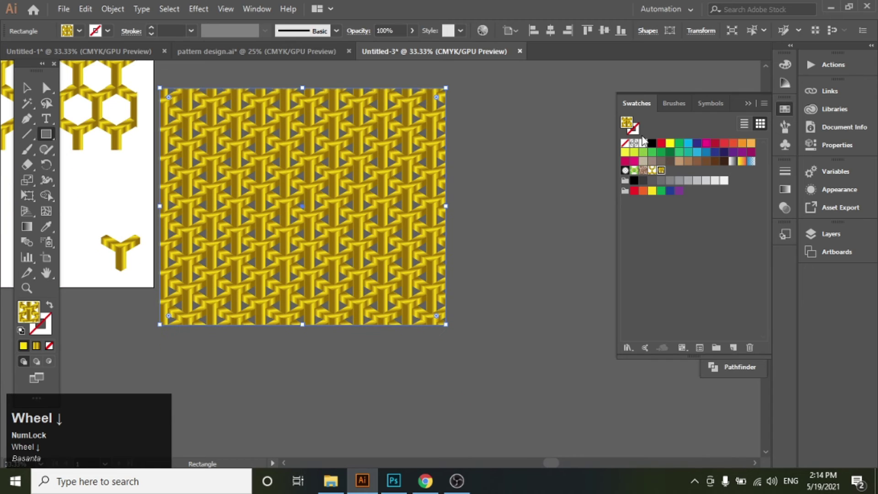
click(643, 142)
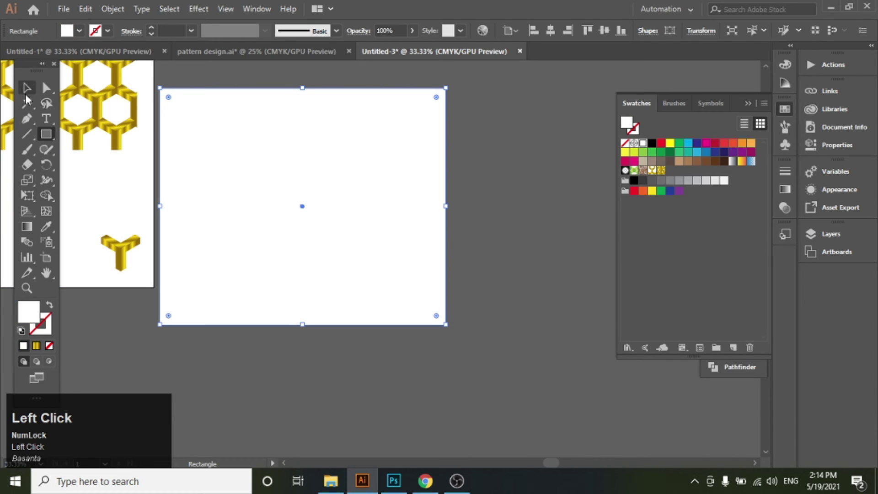
Step: Send the white rectangle to the back so it sits behind the gold pattern, and deselect it
click(26, 93)
key(ctrl+shift+bracketleft)
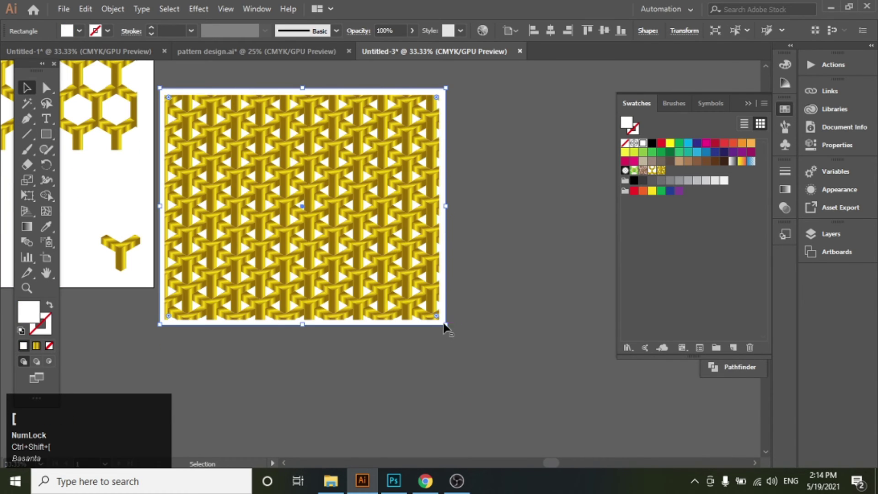
click(520, 299)
Step: Examine the interlocking gold pattern on its white background up close and as a whole
key(z)
click(311, 253)
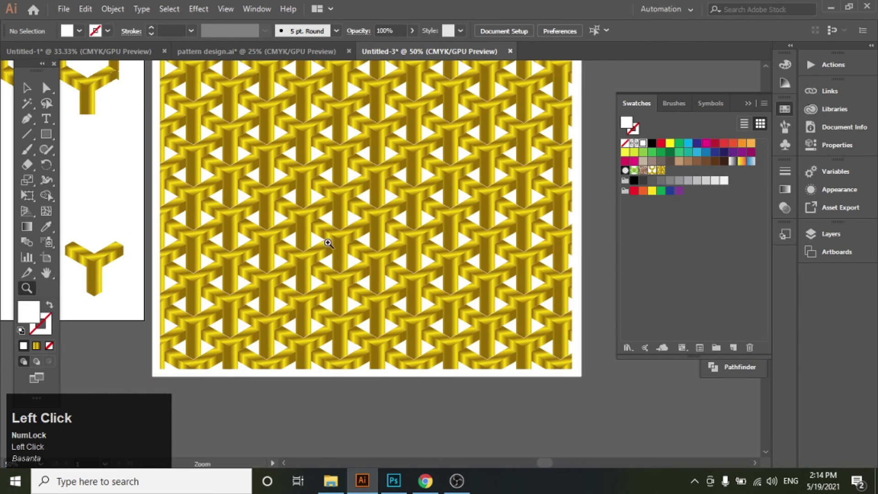
click(402, 218)
alt+click(338, 228)
alt+click(333, 226)
scroll(411, 294, down, 2)
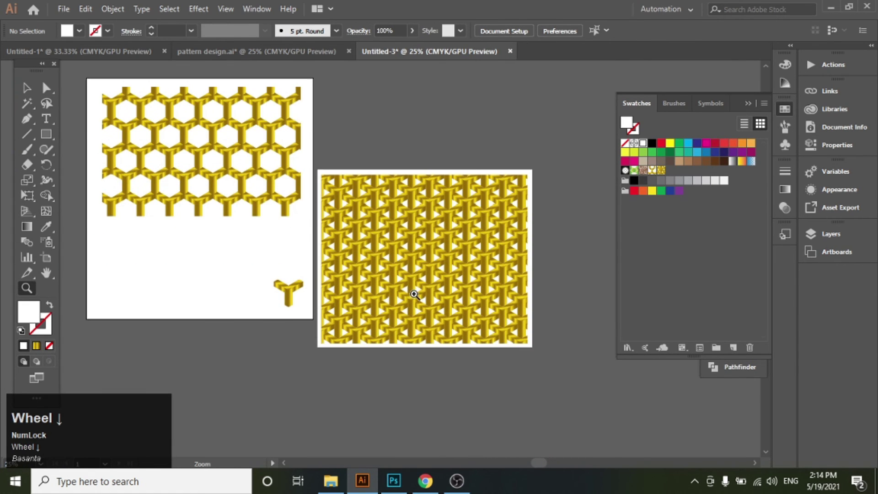
click(343, 276)
click(344, 276)
alt+click(444, 272)
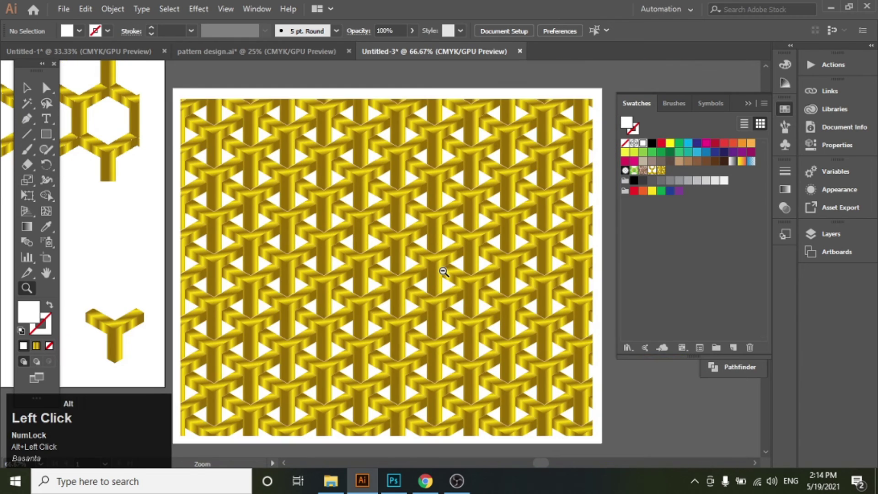
alt+click(444, 271)
key(v)
click(524, 296)
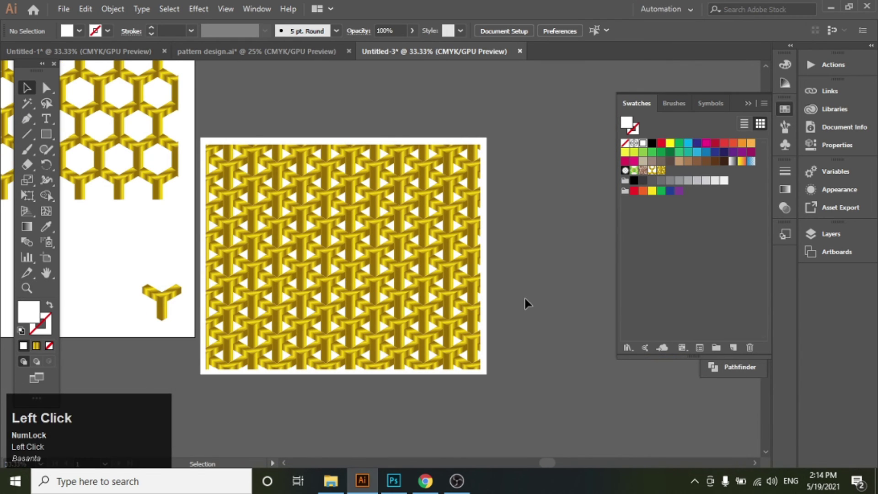
Step: Delete the gold-patterned rectangle from the white background rectangle
scroll(524, 296, down, 2)
click(338, 227)
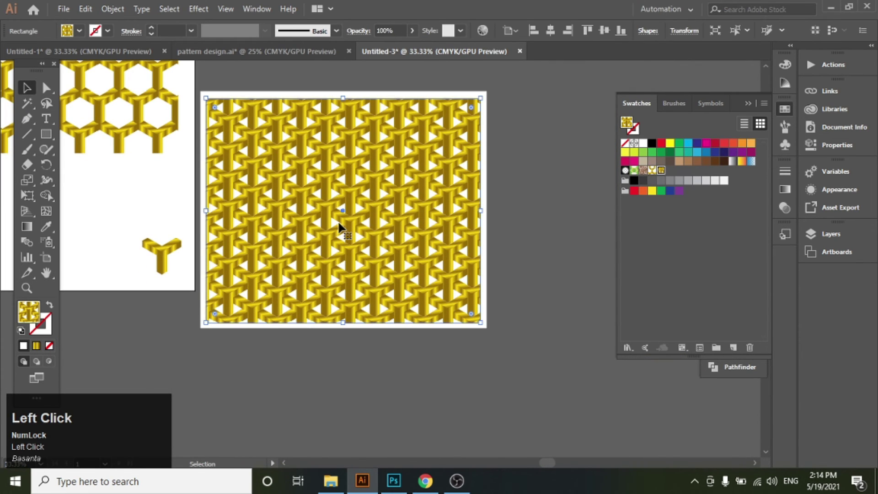
key(Delete)
Step: Recolor the single gold Y group to blue with Recolor Artwork, using a hue of 220°
drag(127, 213, 185, 294)
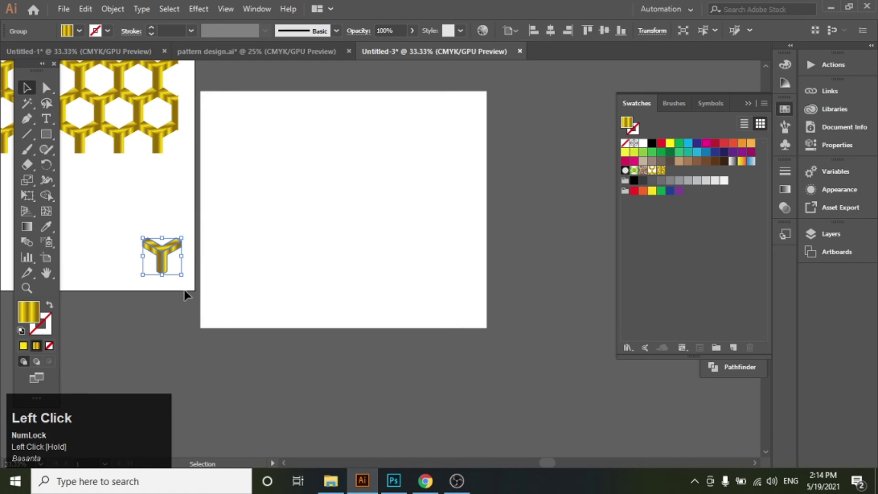
click(132, 213)
drag(128, 214, 188, 302)
click(483, 29)
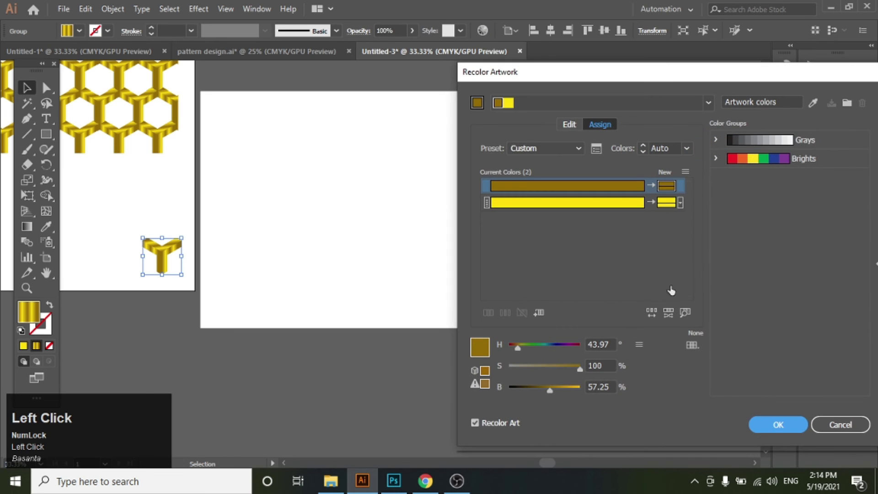
click(569, 124)
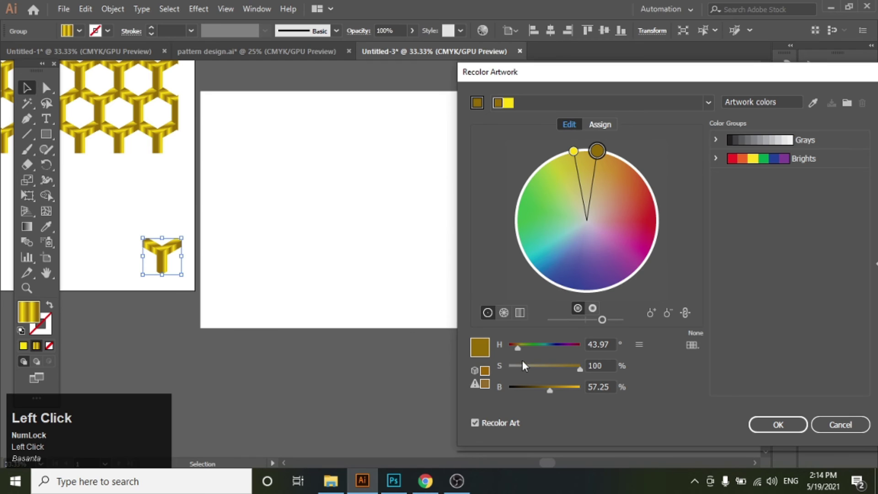
drag(517, 349, 552, 349)
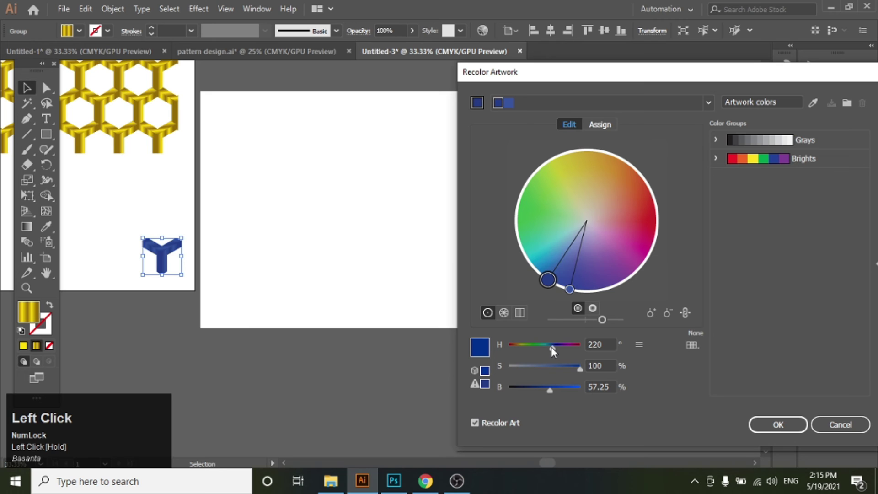
click(772, 423)
Step: Move the white rectangle farther away from the artboard's right edge and deselect it
click(287, 296)
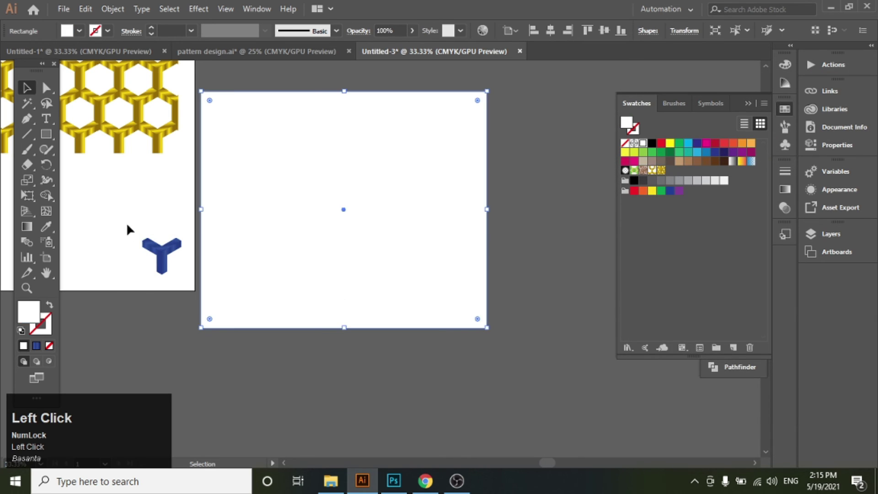
drag(128, 224, 210, 299)
click(310, 355)
drag(316, 280, 373, 268)
click(243, 369)
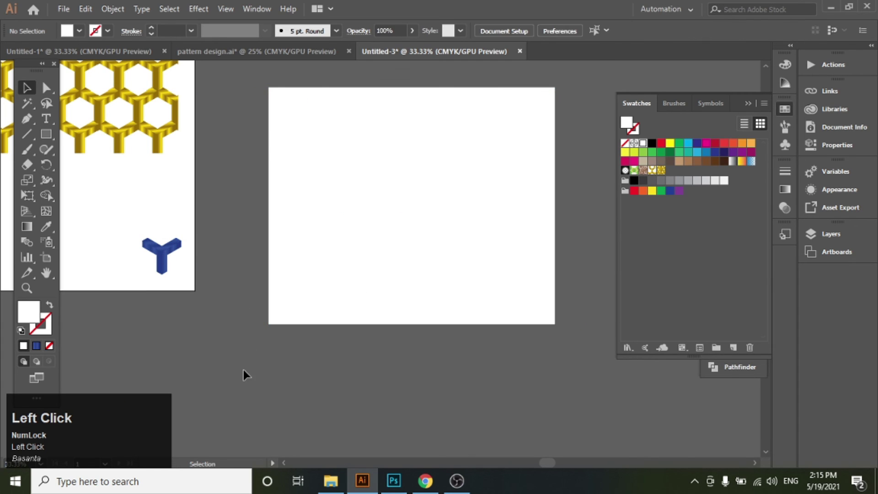
Step: Make a new pattern from the blue Y group and accept the swatch notice
click(151, 247)
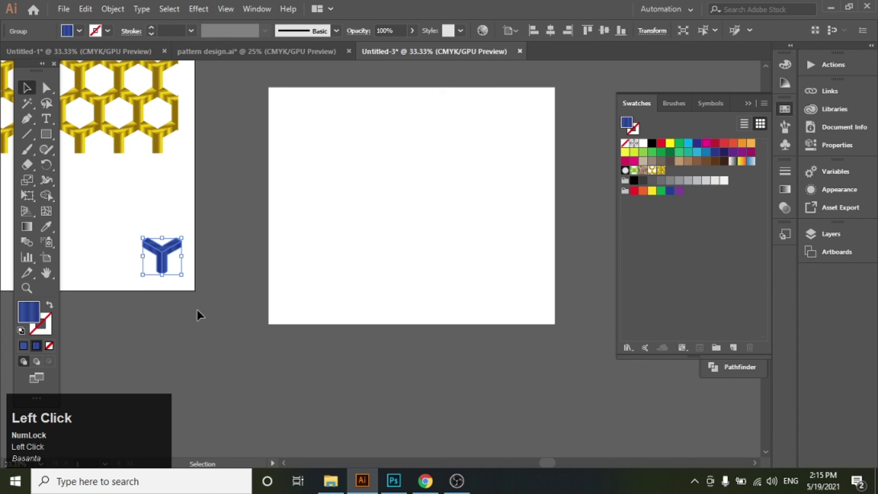
click(109, 9)
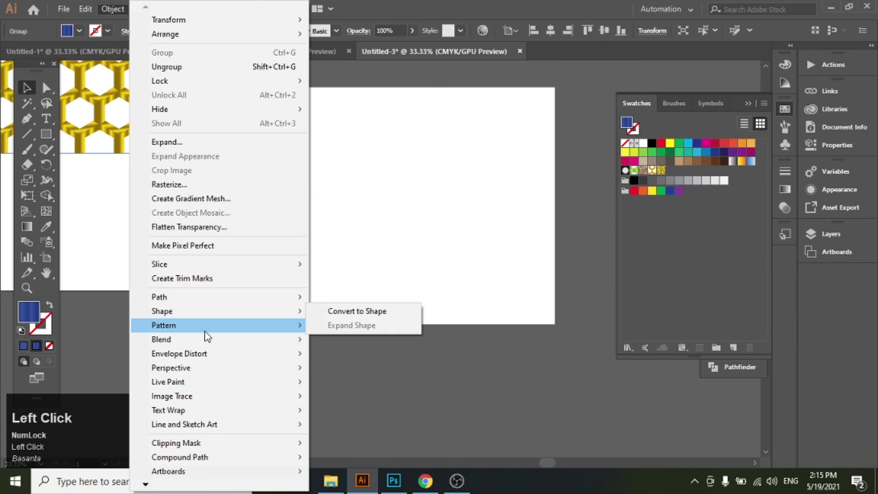
mouse_move(204, 325)
click(363, 326)
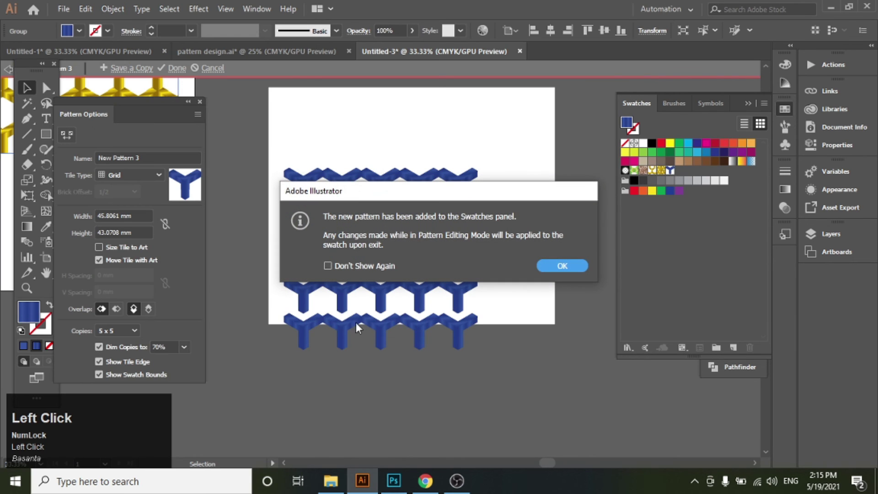
click(553, 268)
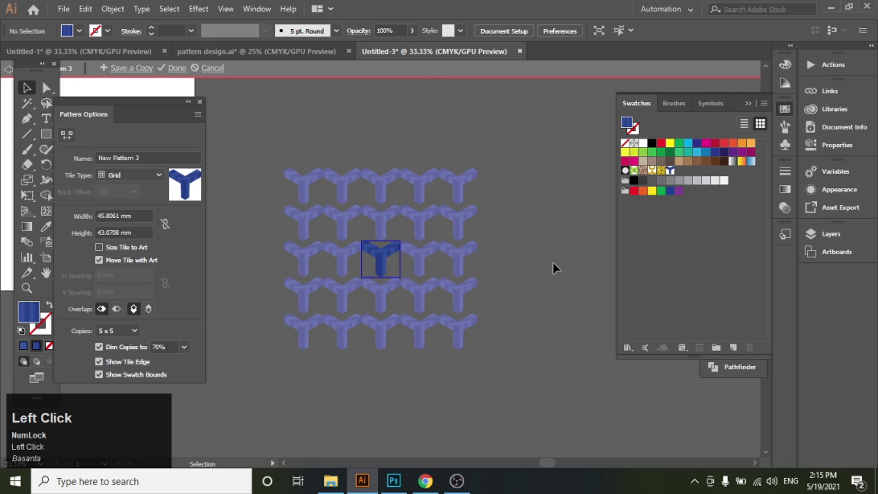
Step: Set the blue pattern's tile height to 34 mm
click(75, 234)
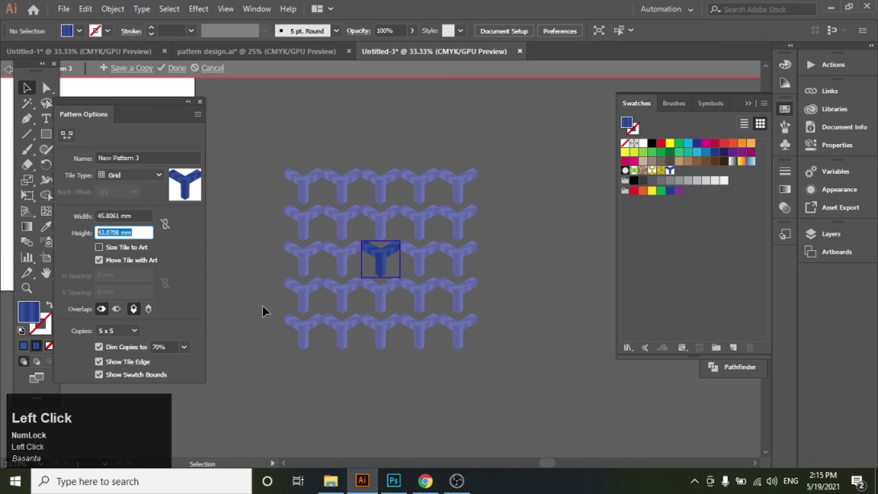
key(Down)
key(Down)
key(Down)
key(Down)
key(Down)
key(Down)
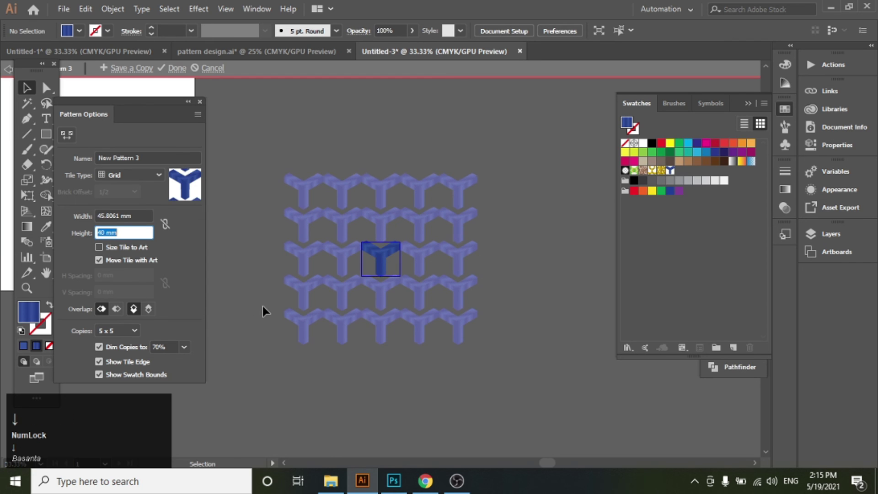
key(Down)
key(Down)
key(Down)
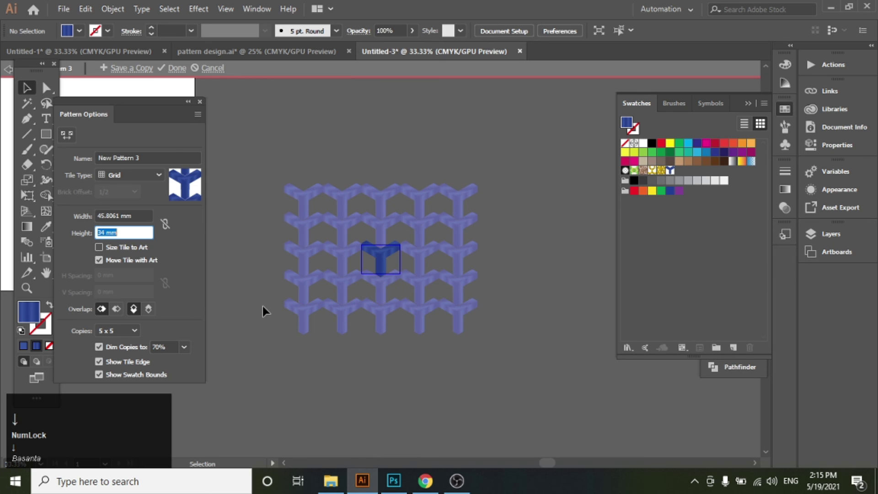
Step: Set the blue pattern's tile type to Brick by Column with a 29 mm tile width and finish editing it
click(152, 175)
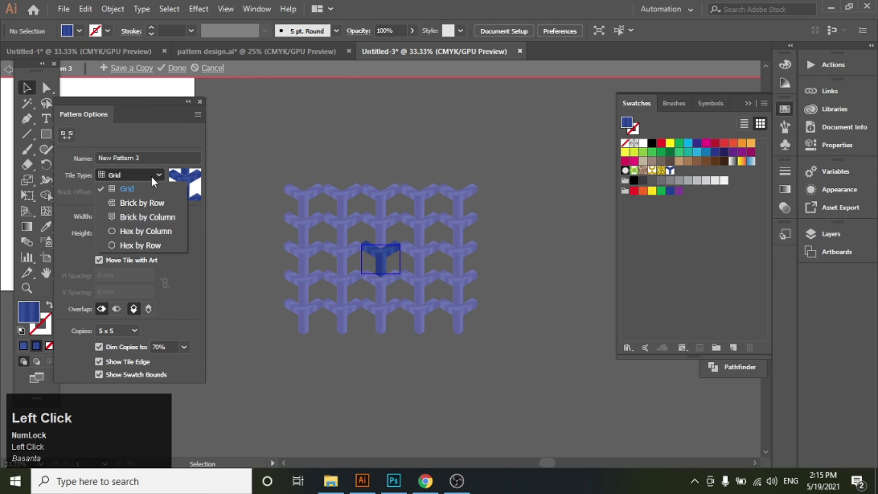
click(143, 217)
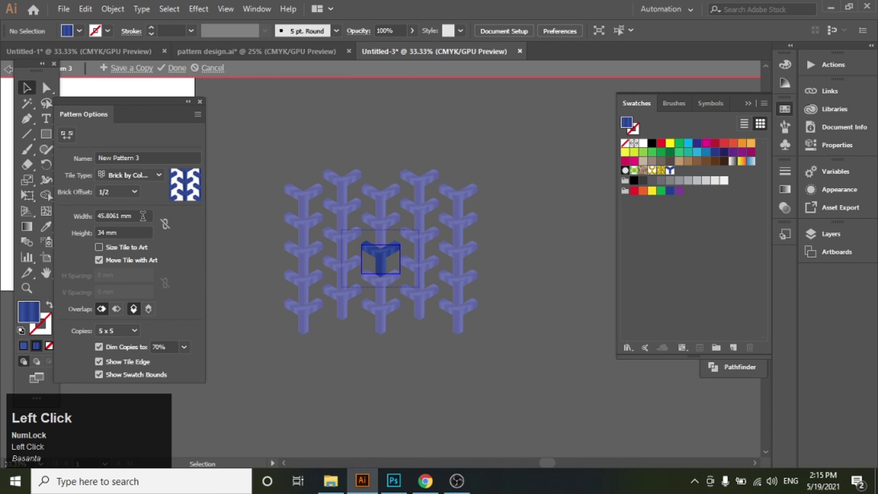
click(133, 219)
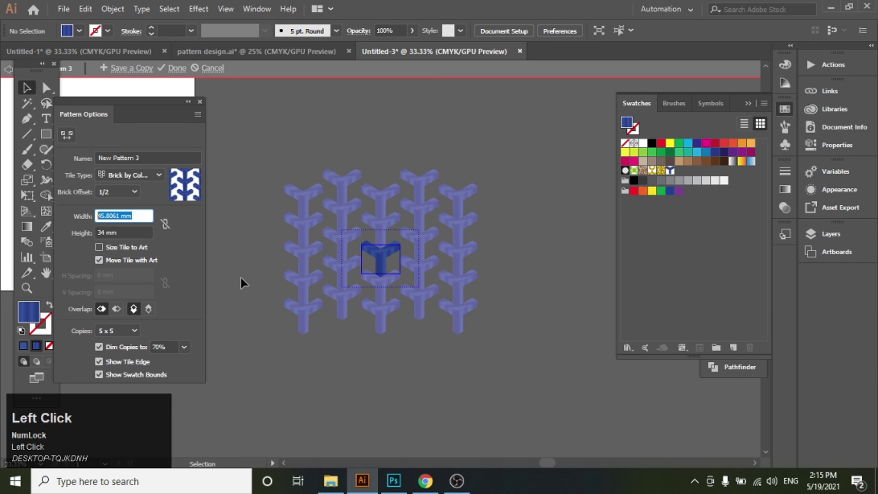
key(Down)
key(Down)
key(Down)
key(Down)
key(Down)
key(Down)
key(Down)
key(Down)
key(Down)
key(Down)
key(Down)
key(Down)
key(Down)
key(Down)
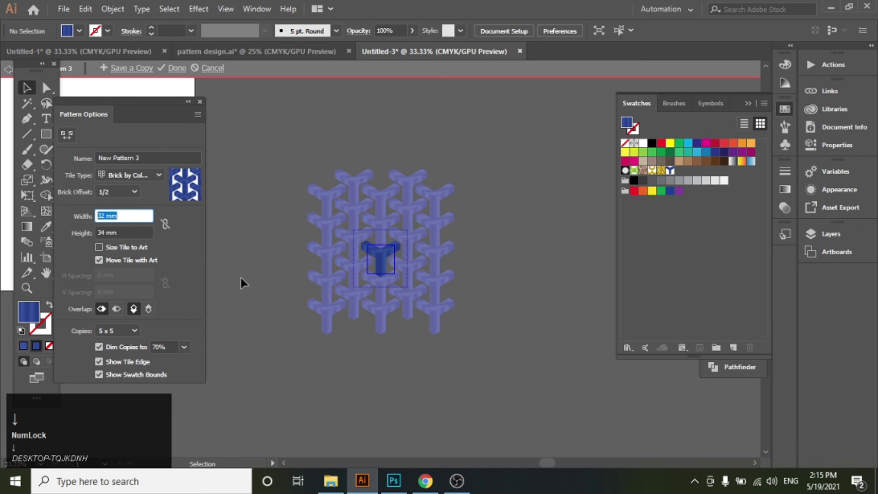
key(Down)
key(Down)
key(Down)
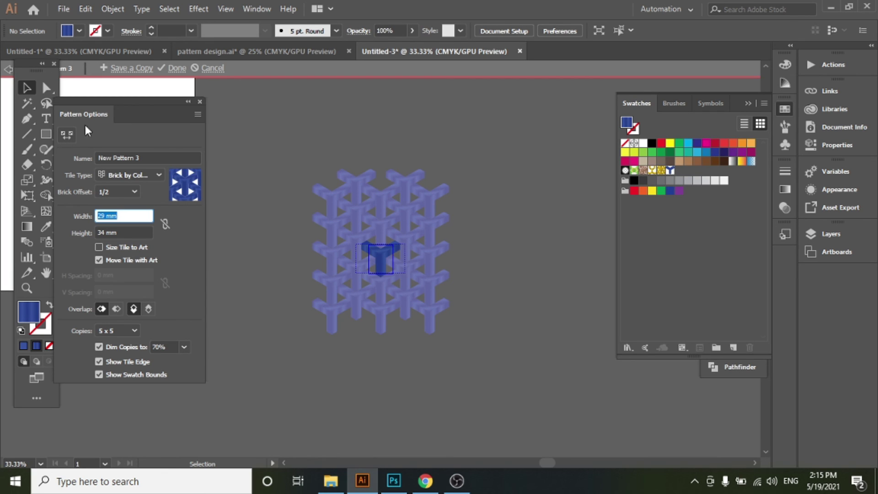
click(177, 68)
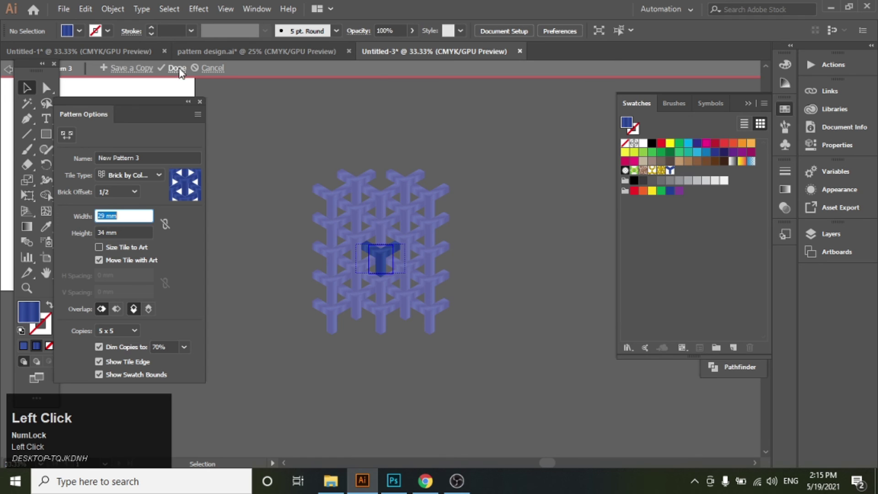
Step: Move the white rectangle slightly back toward the artboard and paste a copy of it in front
click(383, 222)
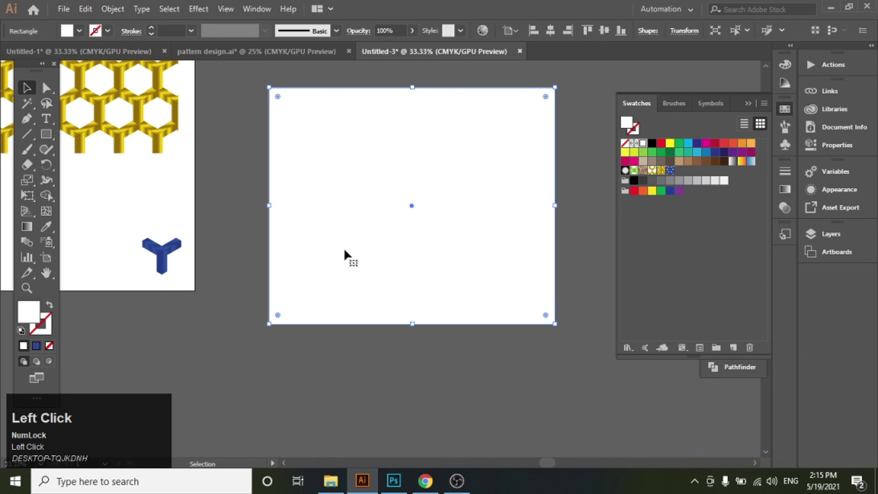
drag(375, 156, 341, 177)
key(ctrl+c)
key(ctrl+f)
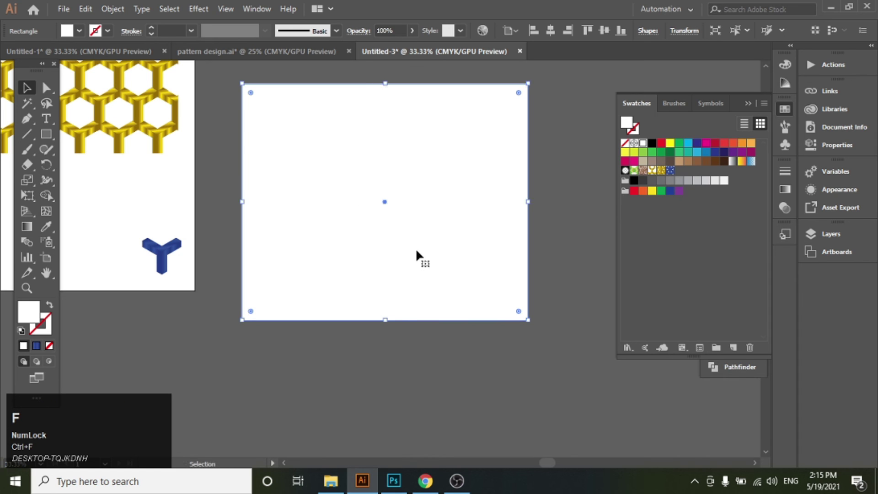
Step: Fill the front copy of the rectangle with the blue Y pattern swatch and look over the result
click(670, 170)
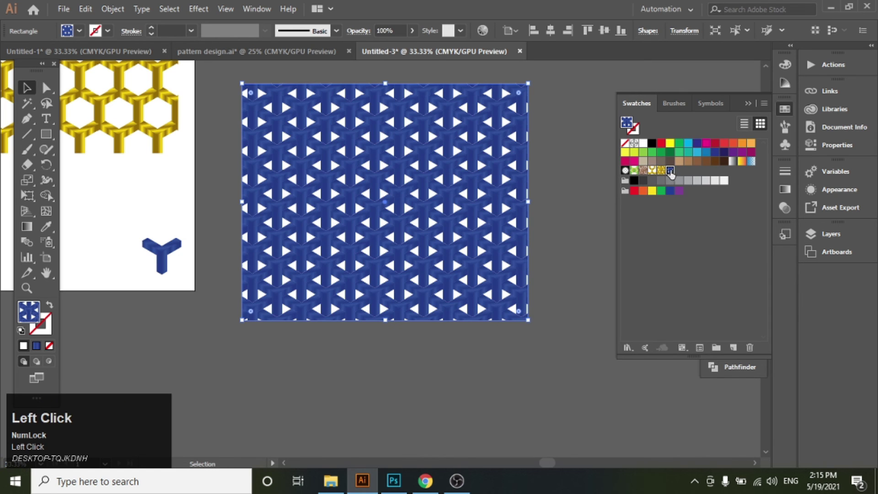
click(564, 235)
scroll(461, 326, up, 1)
click(420, 311)
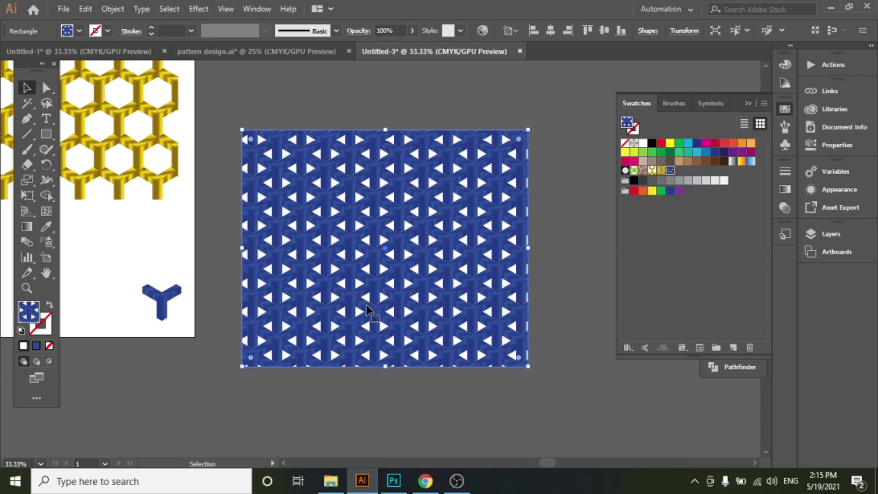
scroll(203, 307, up, 1)
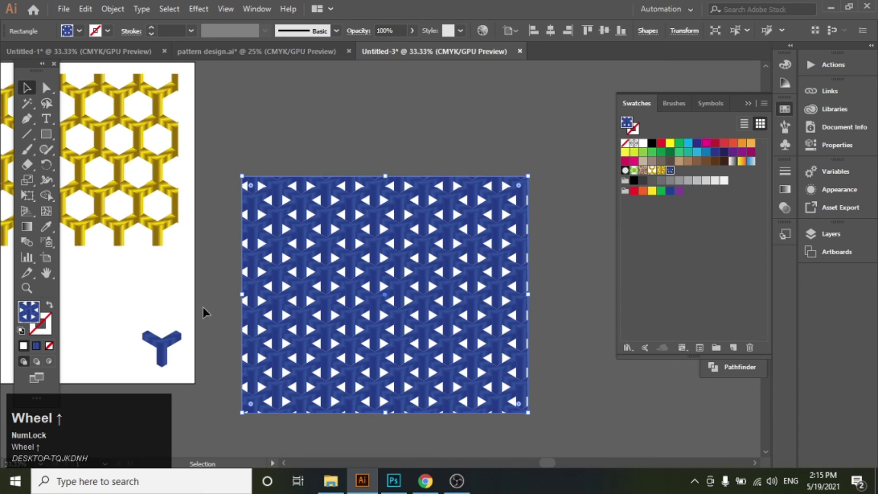
scroll(213, 312, down, 1)
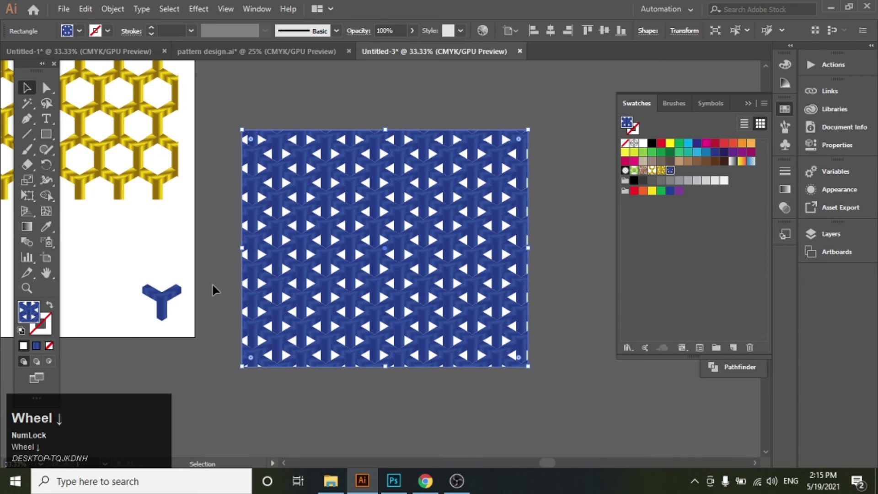
scroll(213, 290, down, 2)
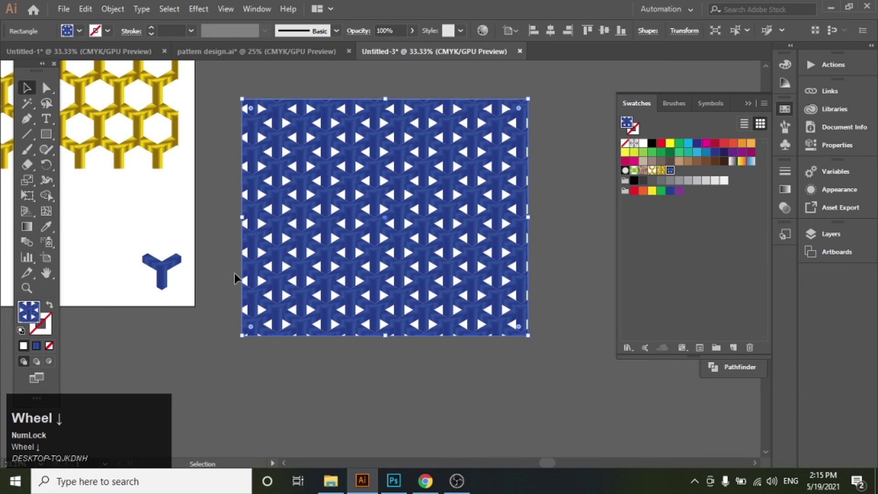